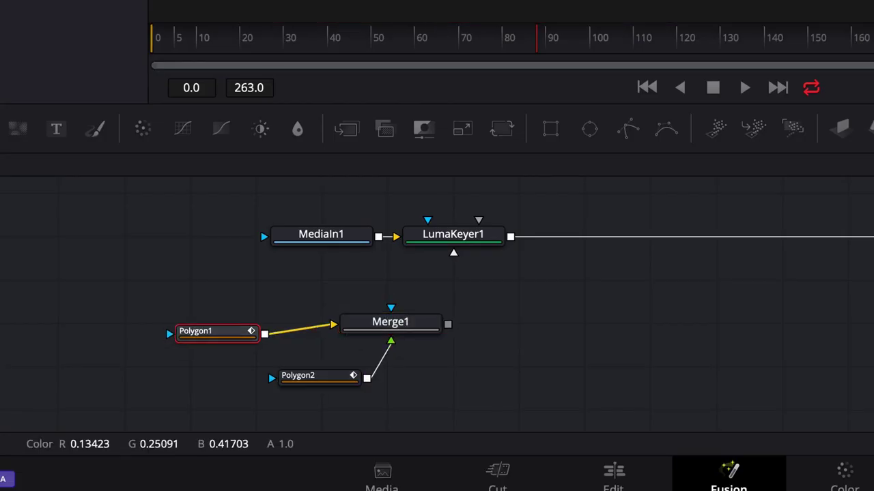
Combine Polygon1 and Polygon2 in a Merge node and connect the merged mask to LumaKeyer1.
left_click(318, 375)
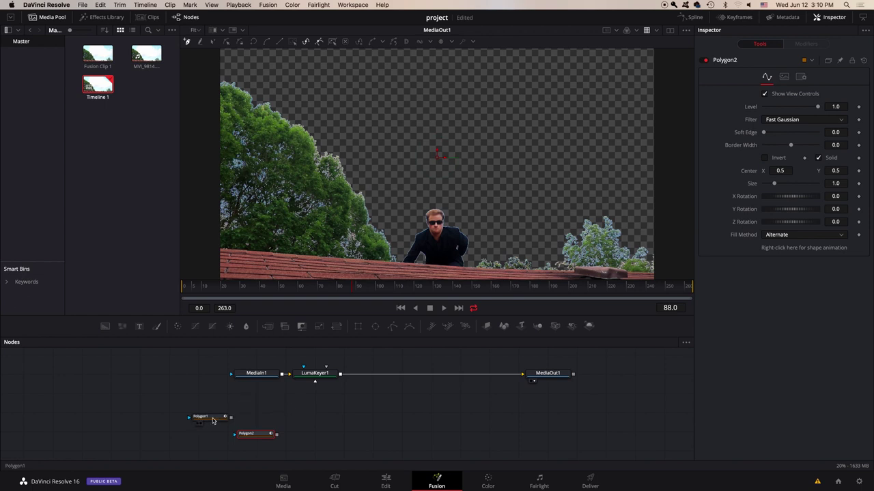
left_click(268, 326)
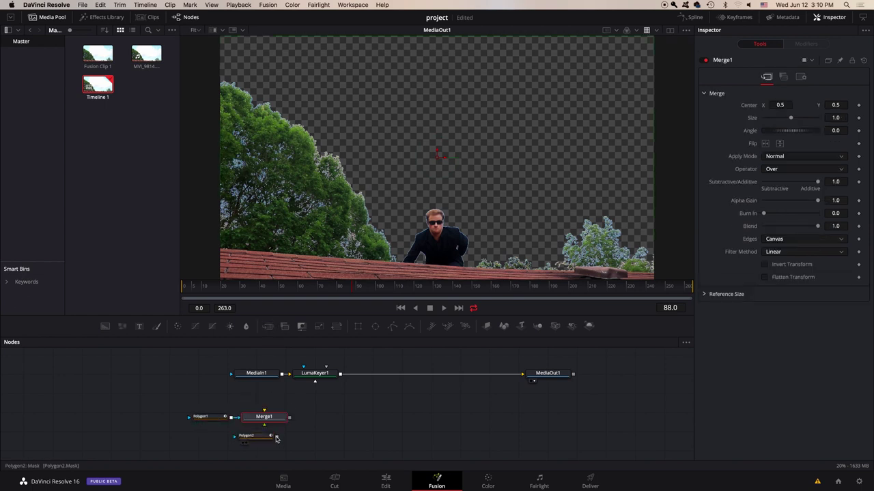
right_click(280, 432)
left_click(286, 437)
right_click(265, 419)
left_click(267, 423)
left_click_drag(249, 419, 314, 382)
left_click(332, 395)
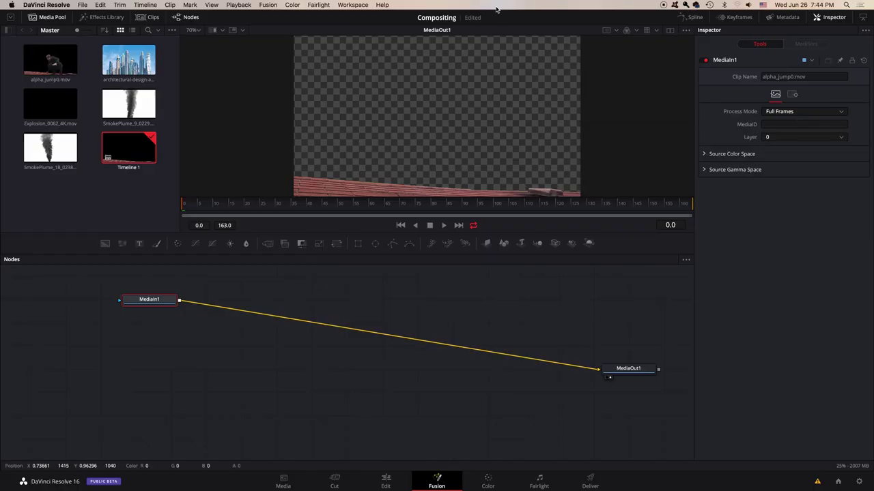
Add the architectural city image to the Compositing project's node graph below MediaIn1 and rename its node Building.
left_click(129, 70)
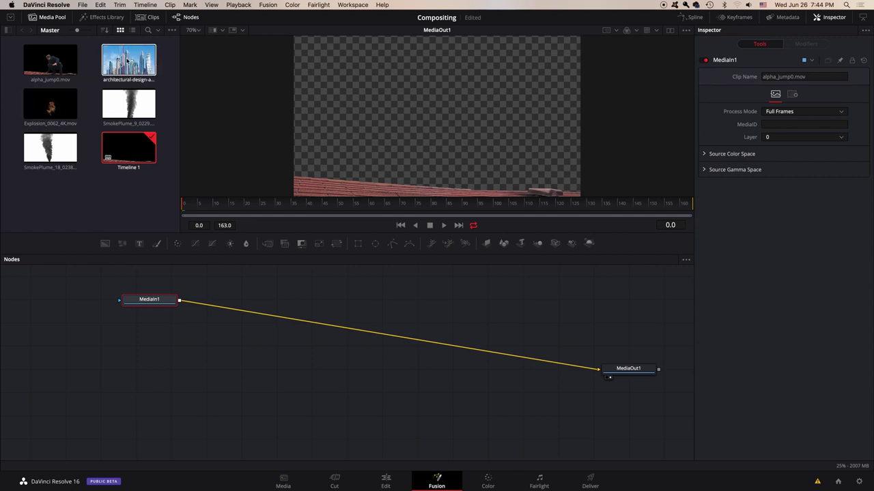
left_click_drag(108, 125, 146, 357)
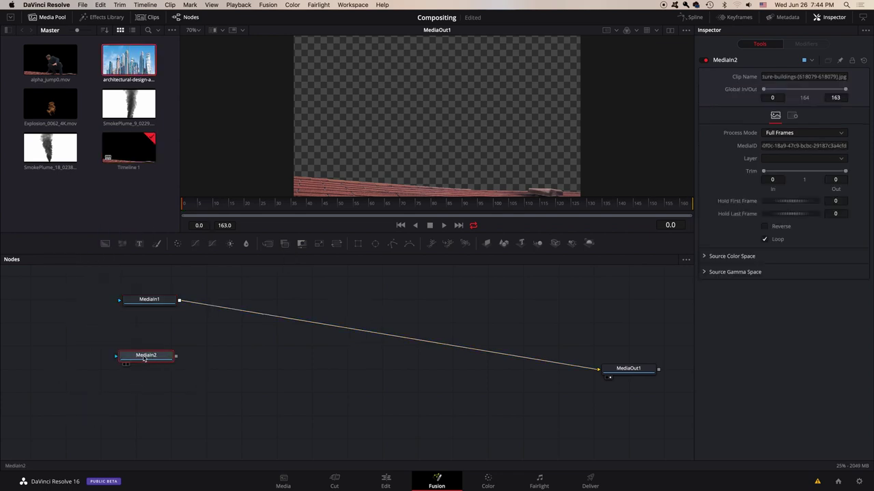
key("F2")
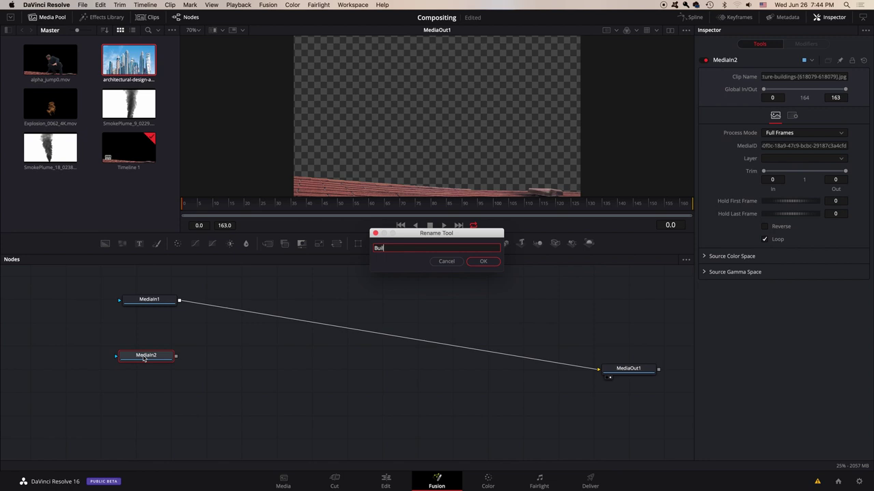
key("Return")
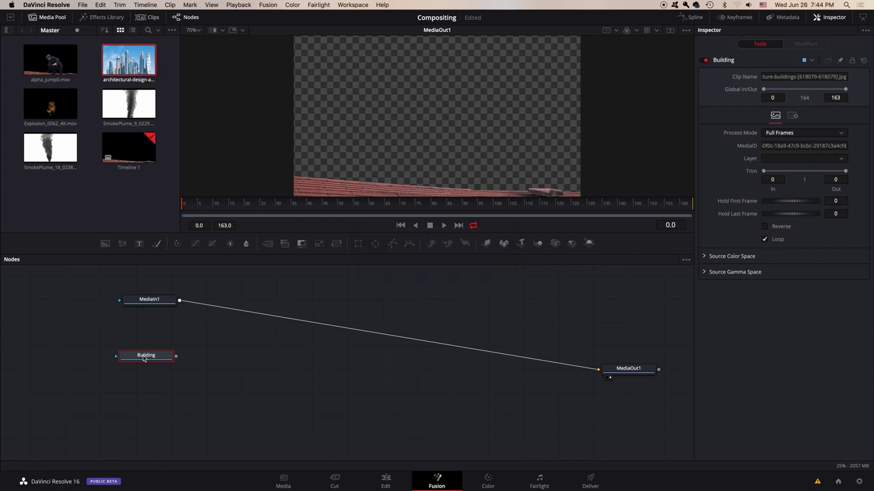
Rename the MediaIn1 node as me and rearrange the nodes so that Building sits above it.
mouse_move(145, 299)
left_mouse_down()
mouse_move(171, 302)
mouse_move(159, 308)
left_mouse_up()
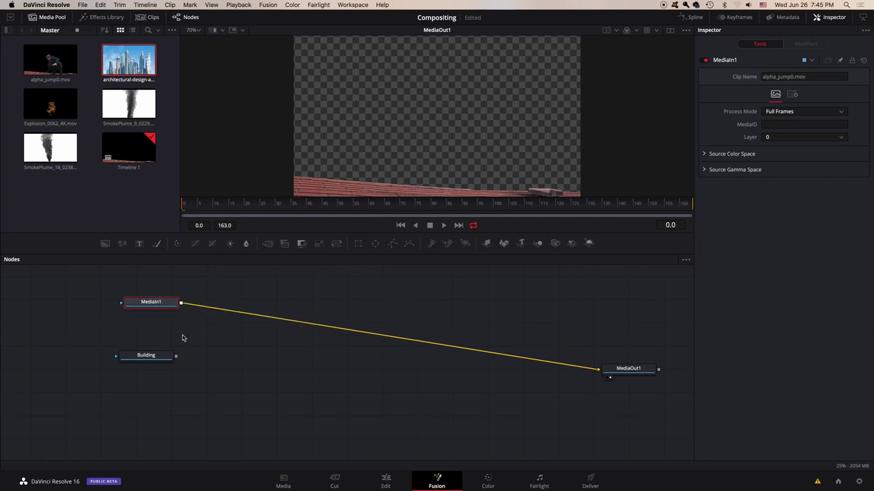
left_click_drag(146, 305, 151, 301)
mouse_move(150, 302)
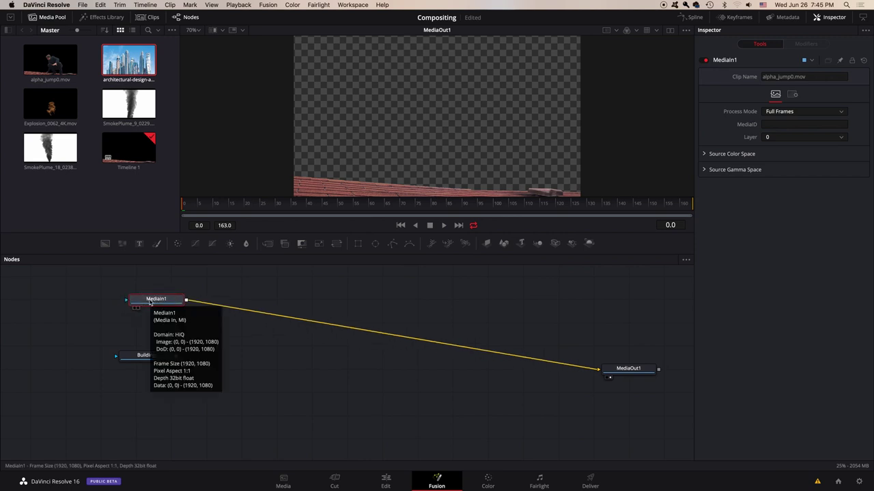
left_click_drag(151, 303, 132, 313)
left_click_drag(194, 377, 276, 287)
left_click_drag(153, 315, 186, 351)
left_click(185, 351)
key("ctrl+z")
left_click(155, 363)
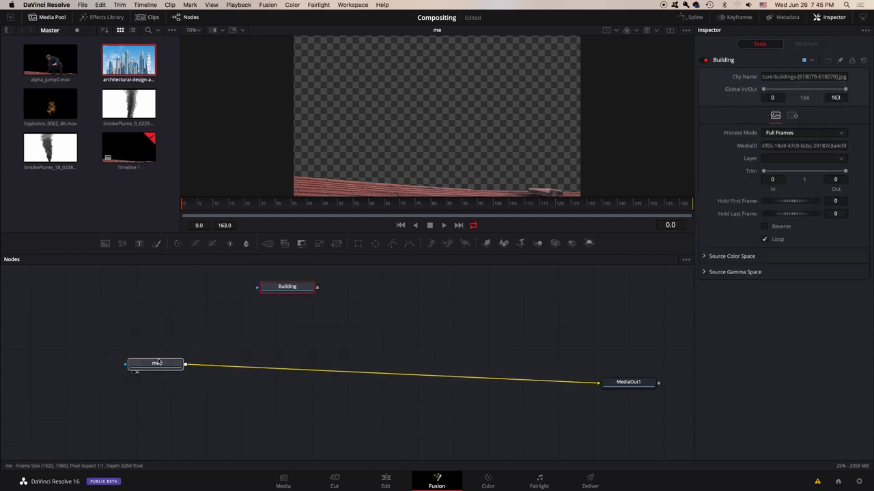
Add a Merge node beside Building and connect the Building output to it as the background.
left_click(286, 291)
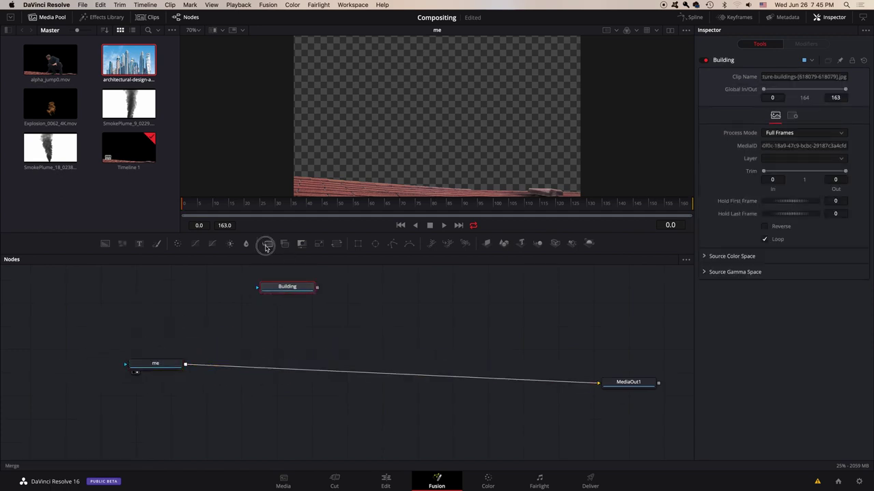
left_click(266, 247)
left_click_drag(341, 292, 389, 316)
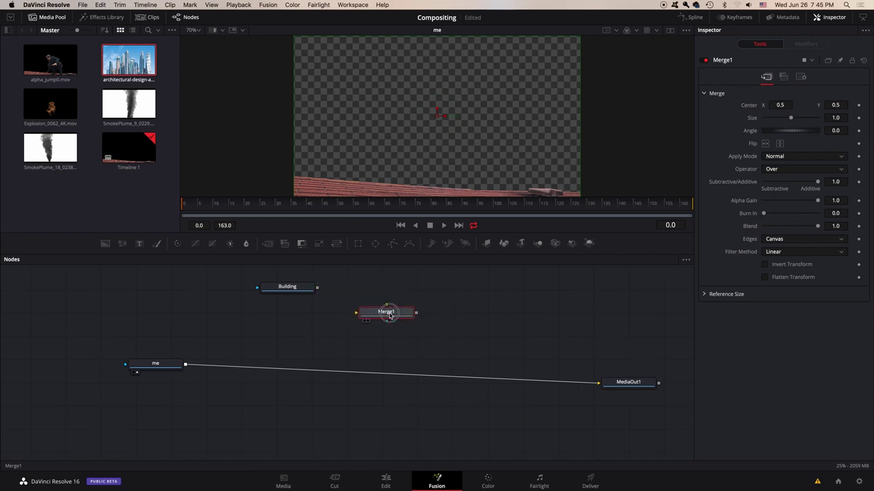
left_click_drag(317, 287, 387, 314)
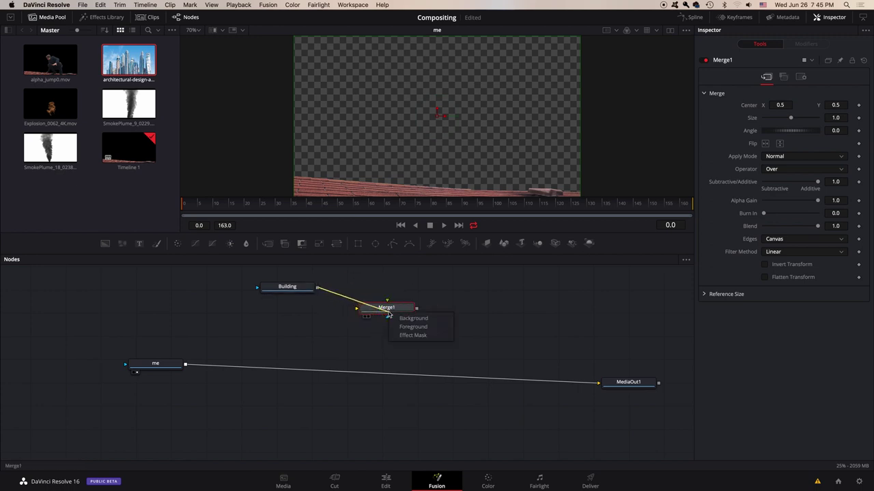
left_click(409, 318)
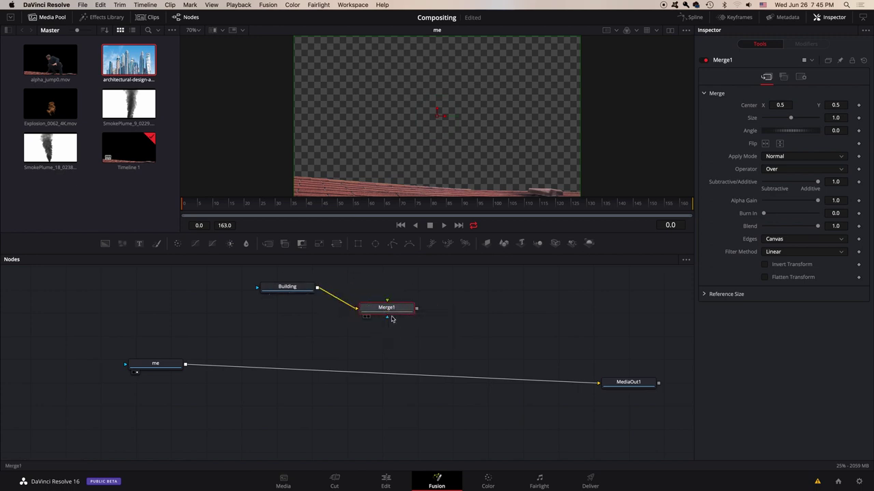
Connect the me node to Merge1 as the foreground and feed the merge output into MediaOut1.
left_click_drag(185, 364, 381, 308)
left_click(403, 319)
left_click_drag(583, 380, 561, 371)
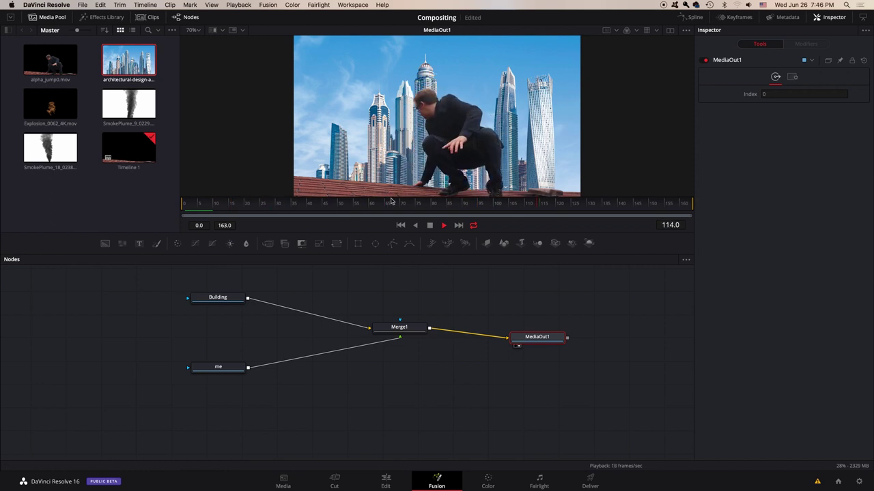
At frame 81, insert a Transform node after Building, scale it to 2.33 and move its center to about X 0.626, Y 0.537.
key("space")
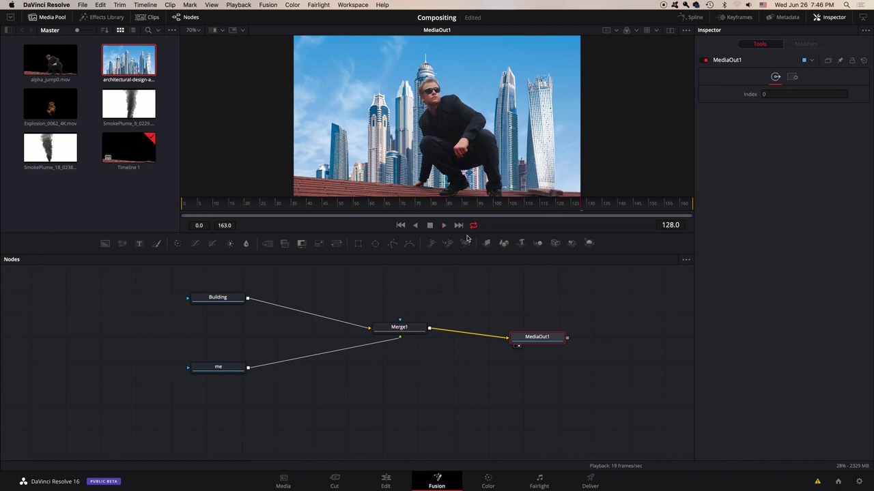
mouse_move(463, 208)
left_mouse_down()
mouse_move(581, 207)
mouse_move(443, 205)
mouse_move(513, 204)
mouse_move(458, 214)
left_mouse_up()
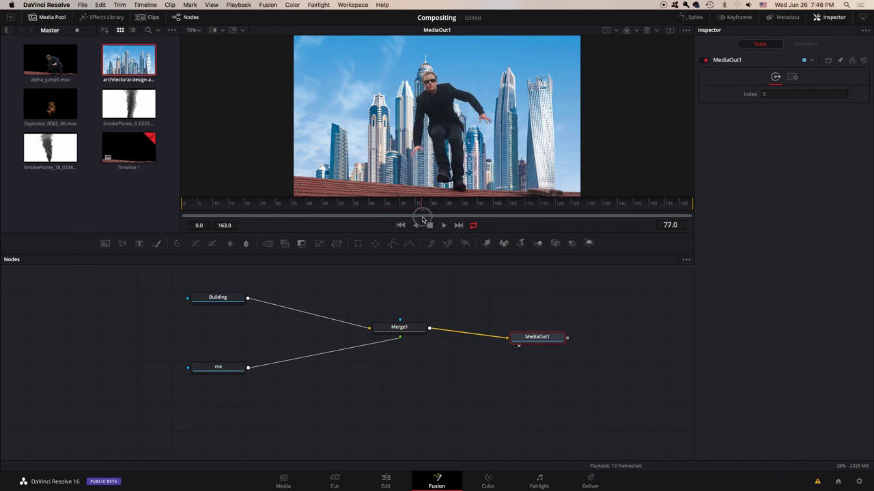
left_click_drag(490, 220, 435, 222)
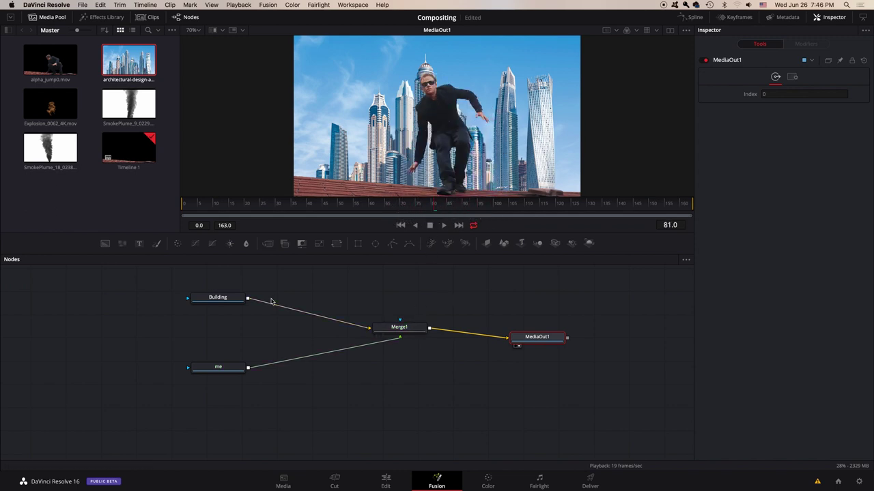
left_click(232, 300)
left_click(336, 244)
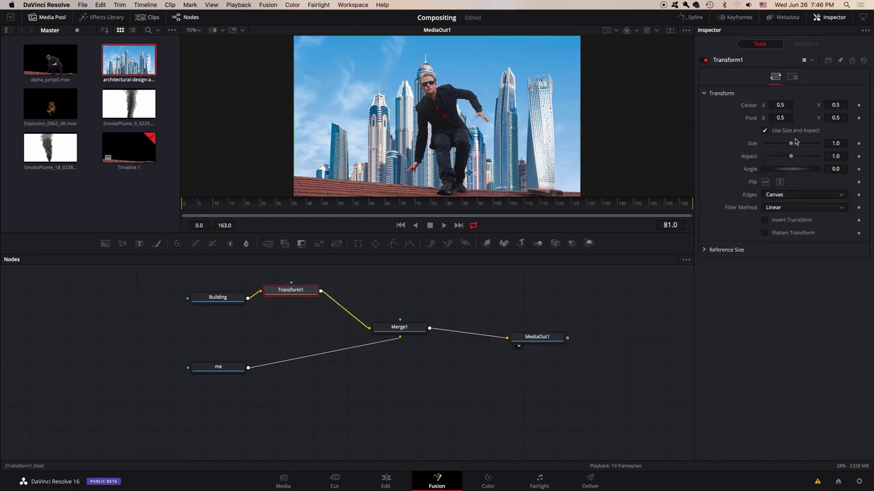
left_click_drag(791, 145, 796, 144)
left_click_drag(437, 117, 473, 112)
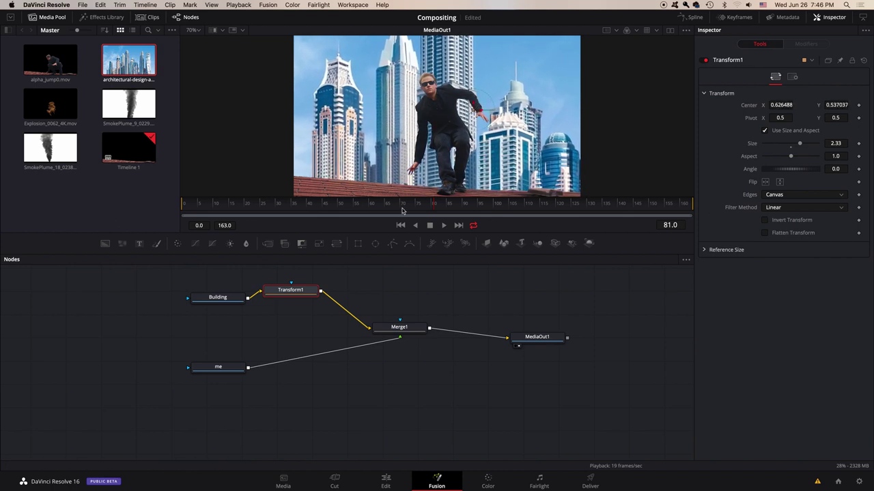
Save the project and insert a Color Corrector node between the me node and Merge1.
left_click_drag(372, 204, 656, 206)
left_click(458, 207)
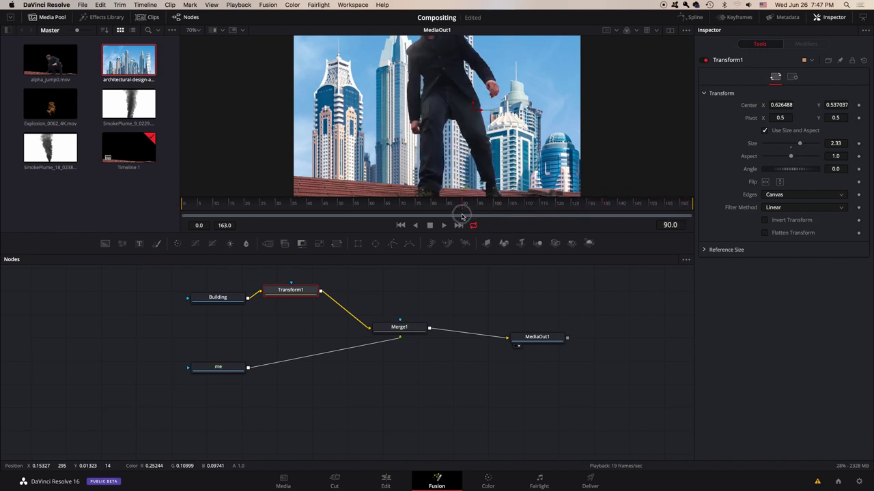
left_click_drag(459, 210, 445, 205)
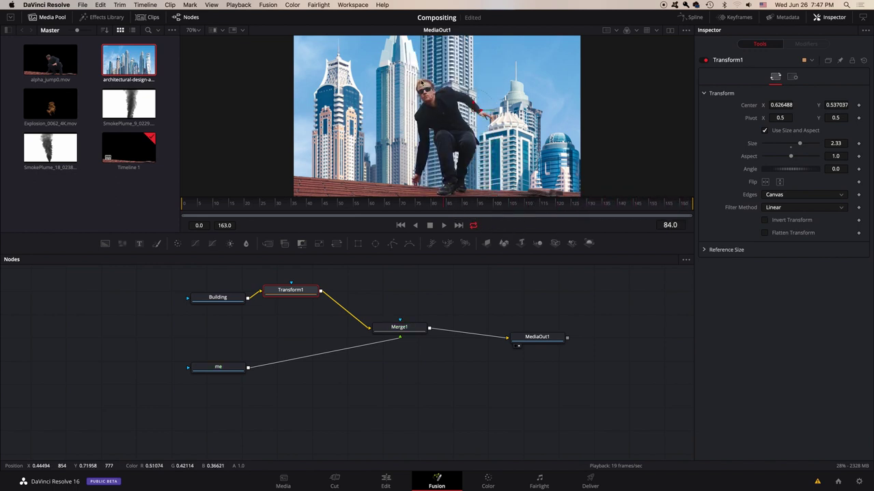
left_click_drag(211, 374, 112, 384)
key("super+s")
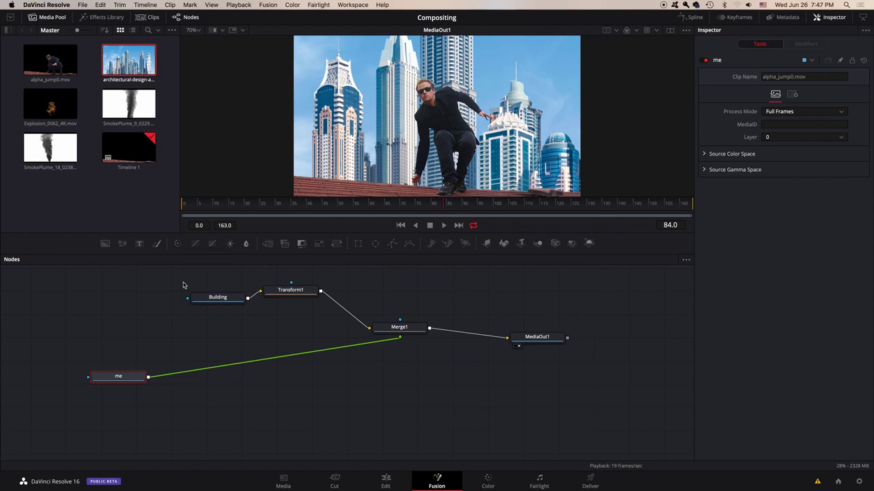
left_click(177, 245)
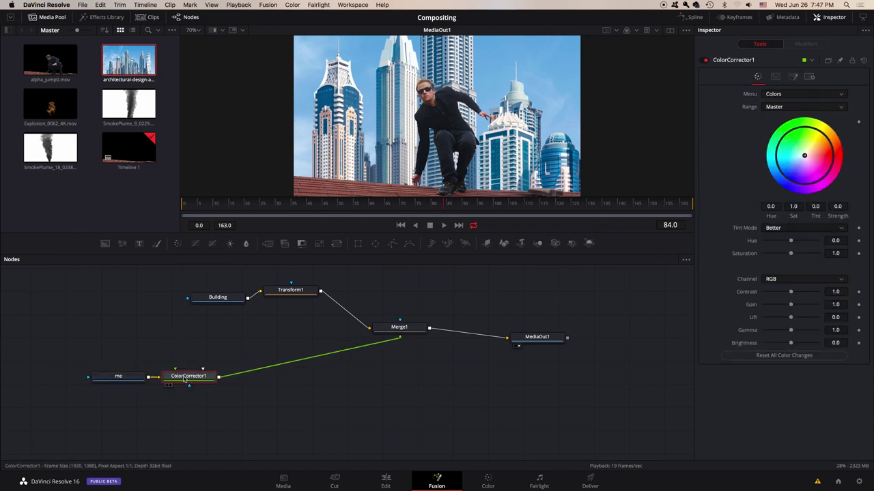
left_click_drag(186, 377, 224, 372)
left_click_drag(130, 379, 144, 357)
left_click(236, 372)
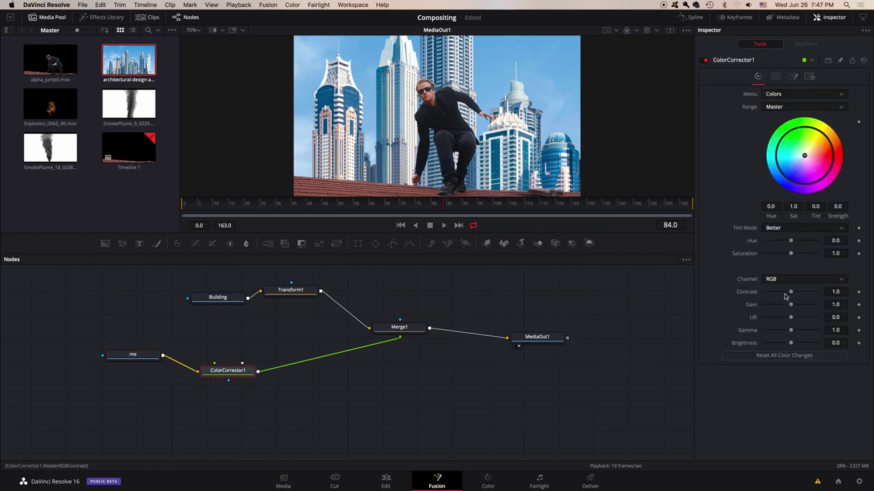
Try reducing Saturation to 0 and raising Brightness and Gamma in ColorCorrector1, resetting each setting to its default.
left_click_drag(791, 254, 727, 253)
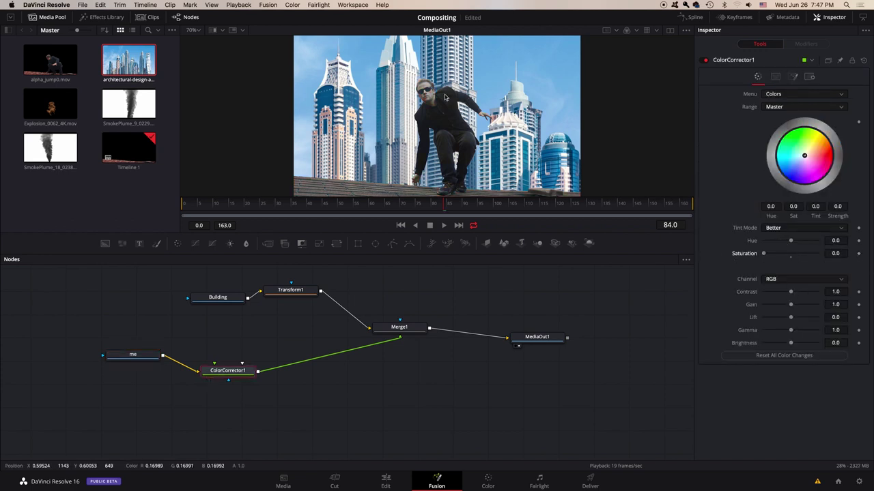
double_click(749, 254)
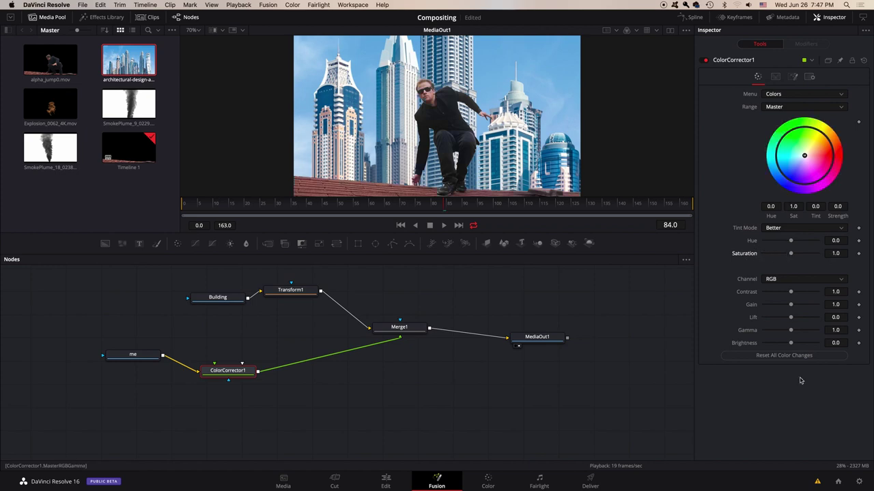
mouse_move(791, 343)
left_mouse_down()
mouse_move(740, 345)
mouse_move(805, 345)
left_mouse_up()
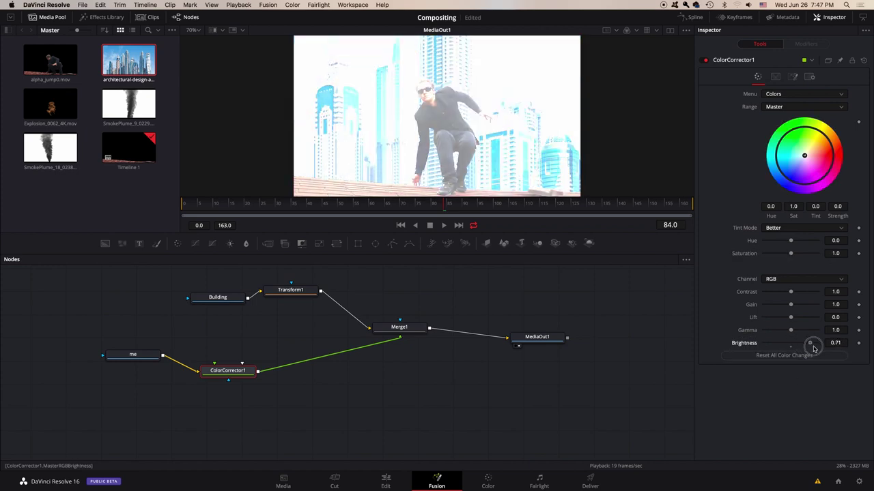
double_click(751, 345)
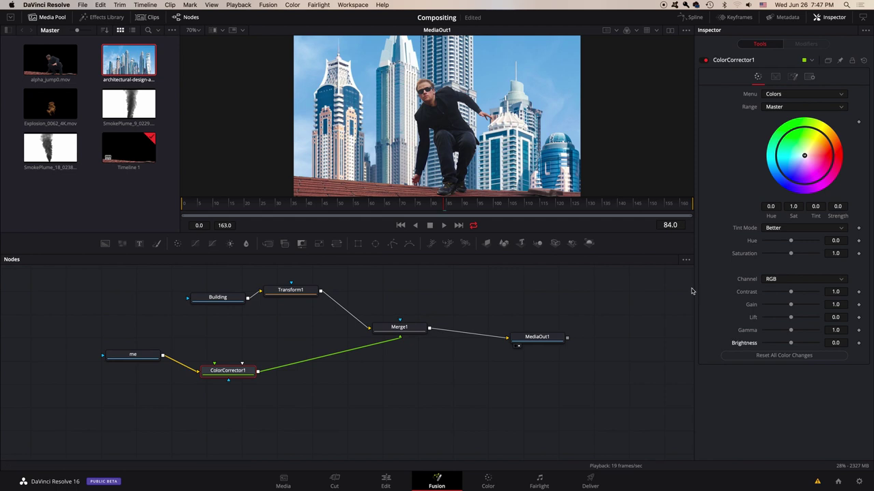
left_click_drag(785, 334, 809, 331)
double_click(750, 332)
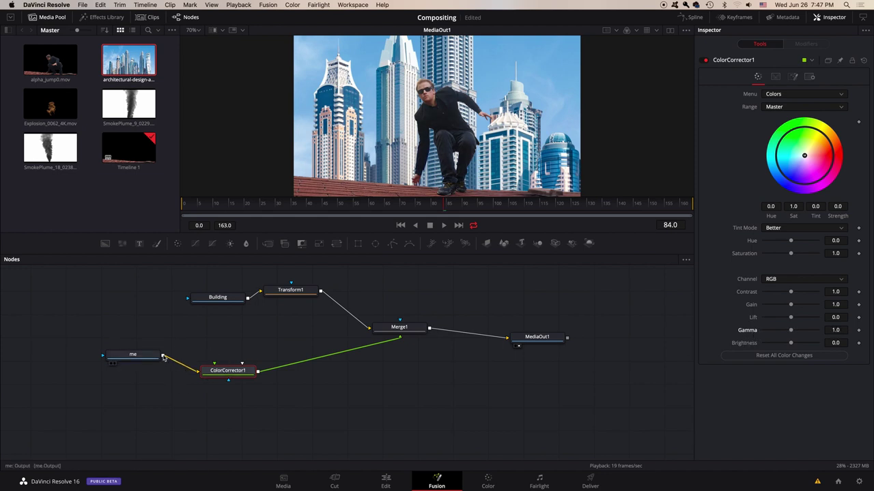
Connect the me node's output to ColorCorrector1 as its effect mask as well.
left_click_drag(162, 356, 228, 378)
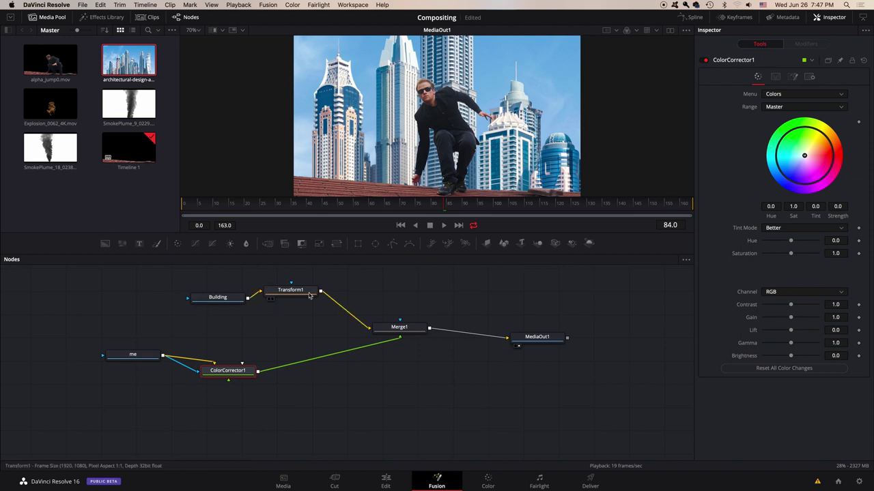
Look through the Apply Mode options of Merge1, keeping it on Normal.
left_click(399, 327)
left_click(785, 158)
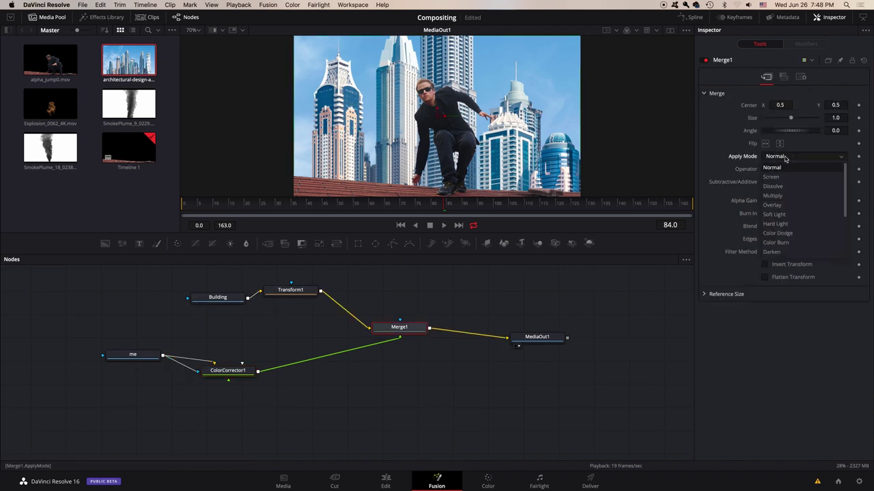
left_click(716, 139)
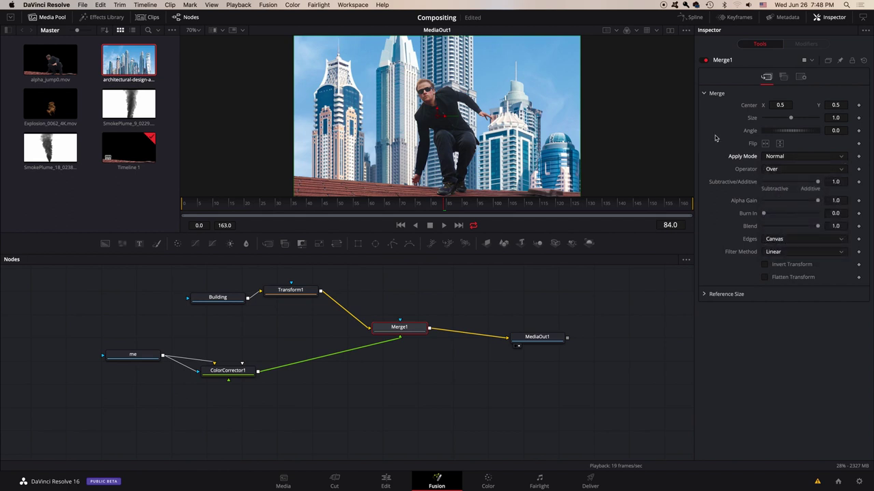
left_click(783, 157)
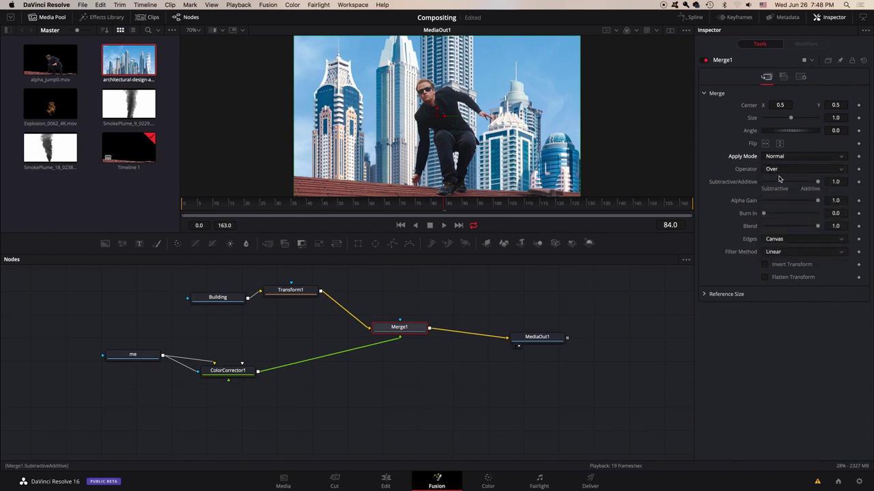
left_click(779, 157)
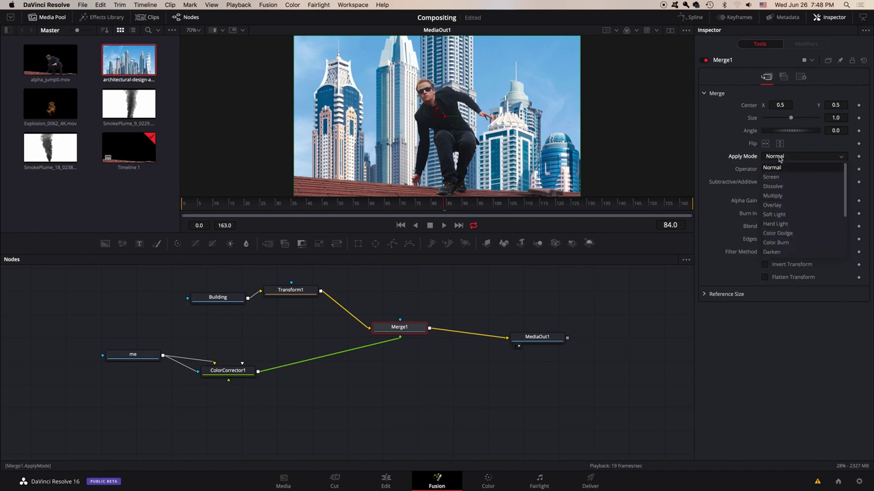
left_click(708, 132)
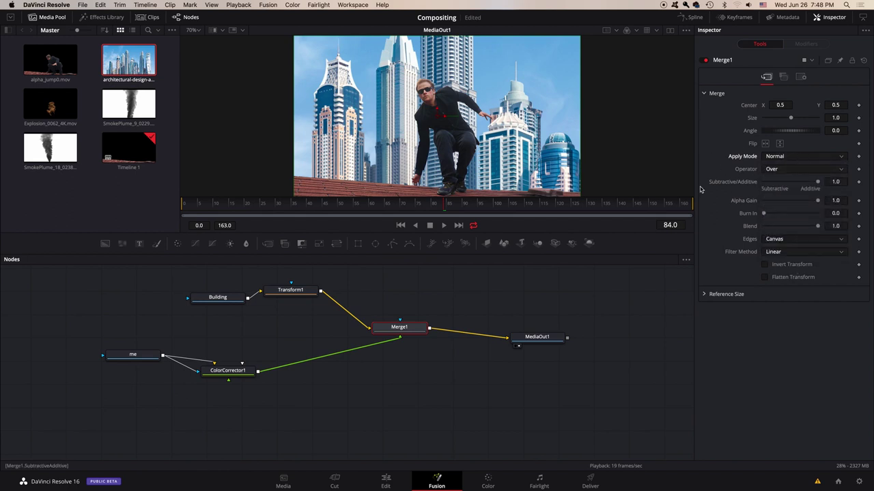
In ColorCorrector1, set Brightness to 0.06, Contrast to 0.95, Gain to 1.25, Lift to -0.05 and Gamma to 1.13.
left_click(229, 371)
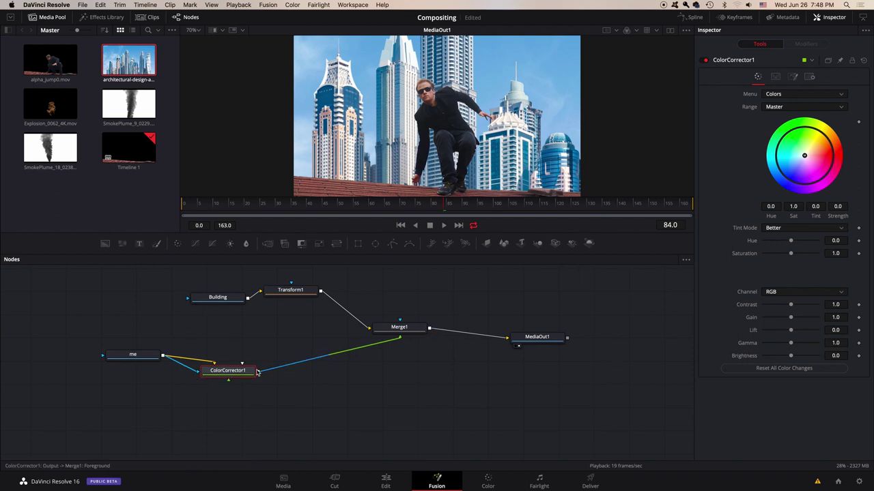
mouse_move(792, 357)
left_mouse_down()
mouse_move(843, 360)
mouse_move(774, 355)
mouse_move(794, 358)
left_mouse_up()
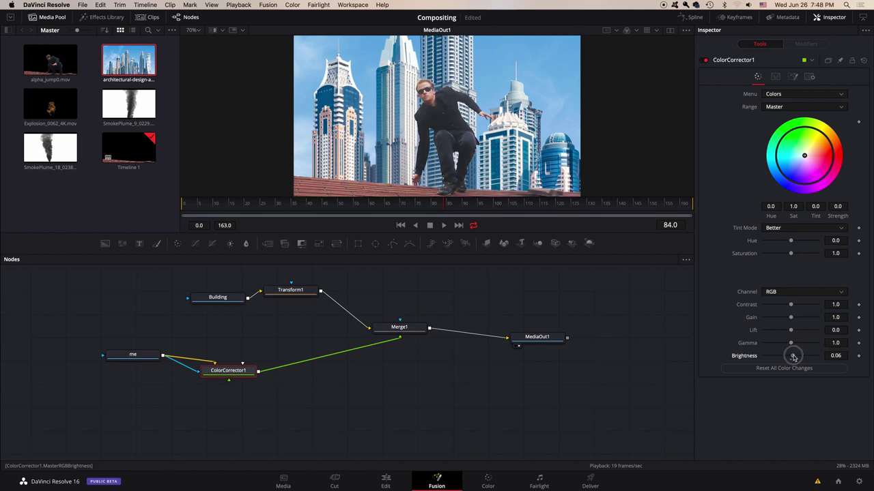
left_click_drag(792, 305, 791, 308)
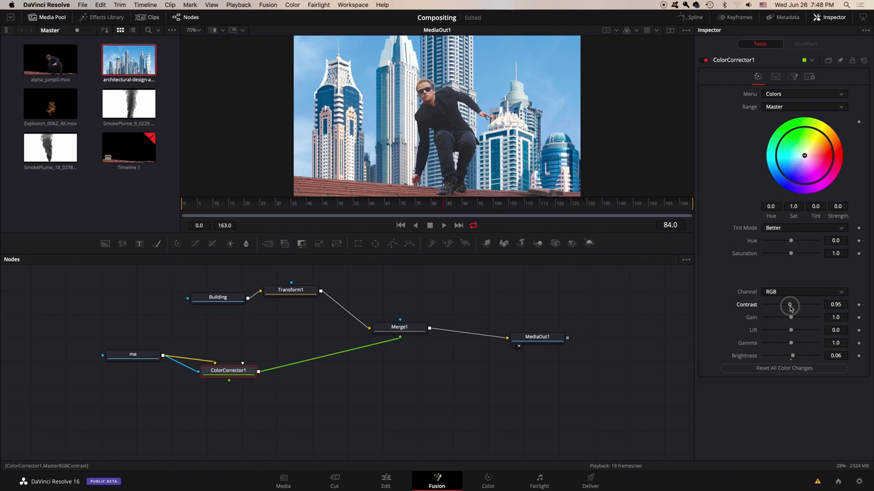
left_click_drag(790, 318, 790, 331)
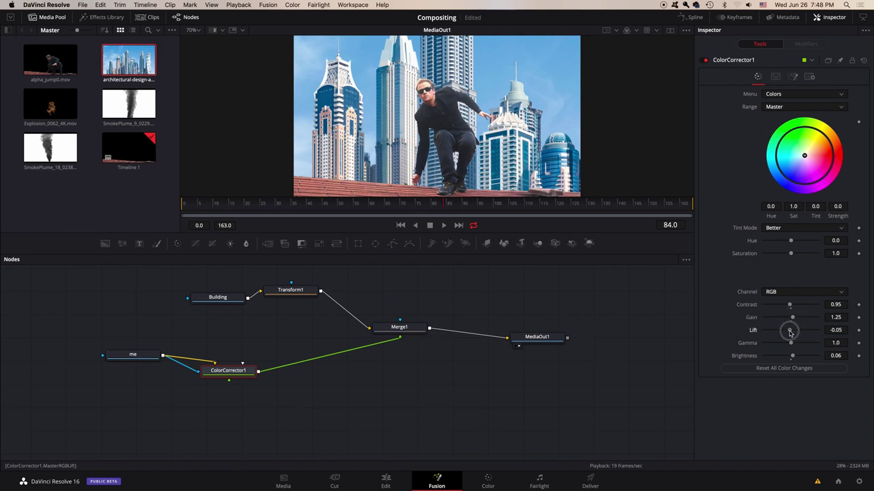
left_click_drag(792, 344, 793, 344)
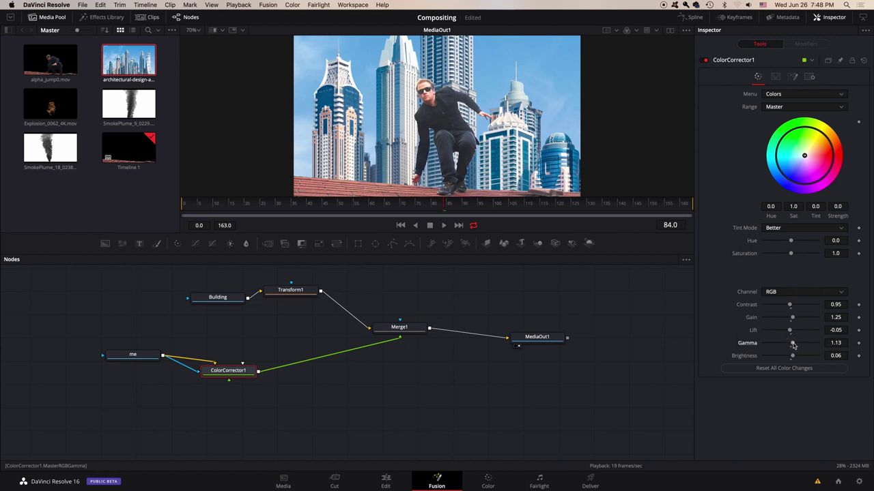
Fine-tune ColorCorrector1 to Contrast 0.92, Gamma 1.1 and Brightness 0.05.
left_click_drag(788, 305, 790, 307)
left_click_drag(792, 356, 794, 356)
left_click_drag(789, 306, 788, 308)
left_click_drag(794, 358, 791, 357)
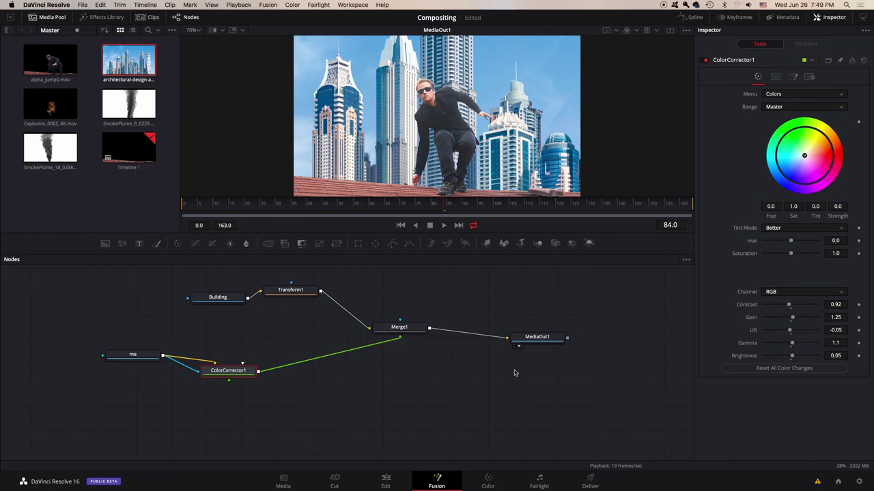
scroll(469, 376, "up", 1)
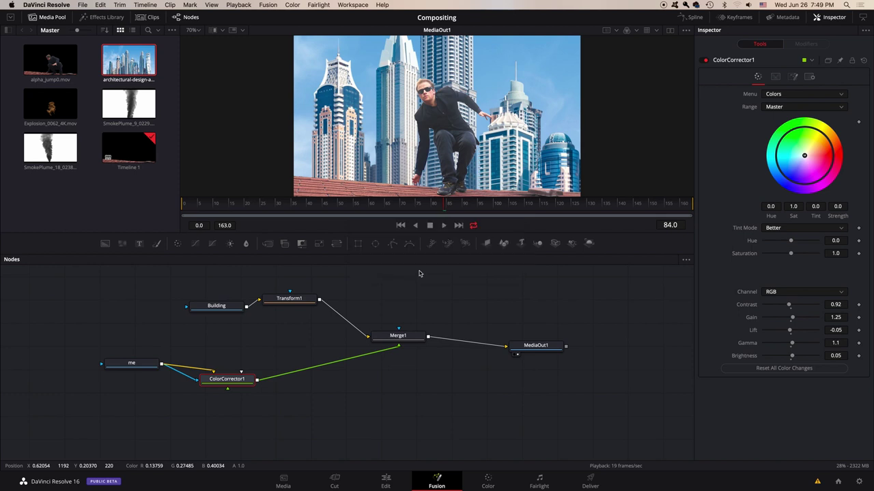
Select the me and ColorCorrector1 nodes together and move them below Merge1's input side.
left_click(399, 399)
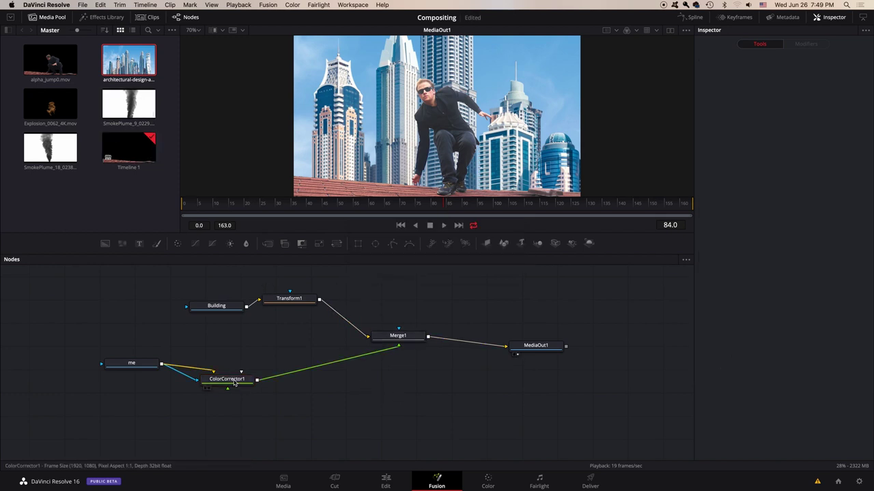
left_click_drag(90, 334, 259, 416)
left_click_drag(203, 382, 300, 415)
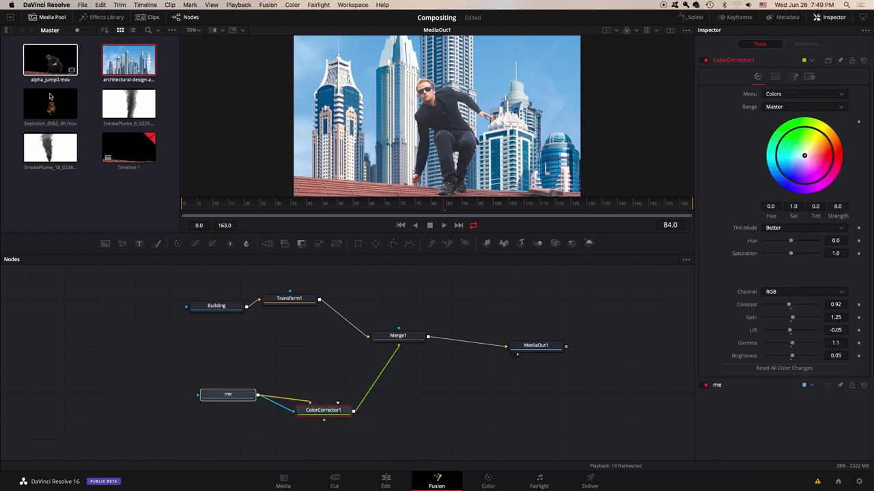
Add Explosion_0062_4K.mov to the node graph above Merge1, preview it in the viewer, and return the view to MediaOut1.
left_click_drag(59, 109, 404, 304)
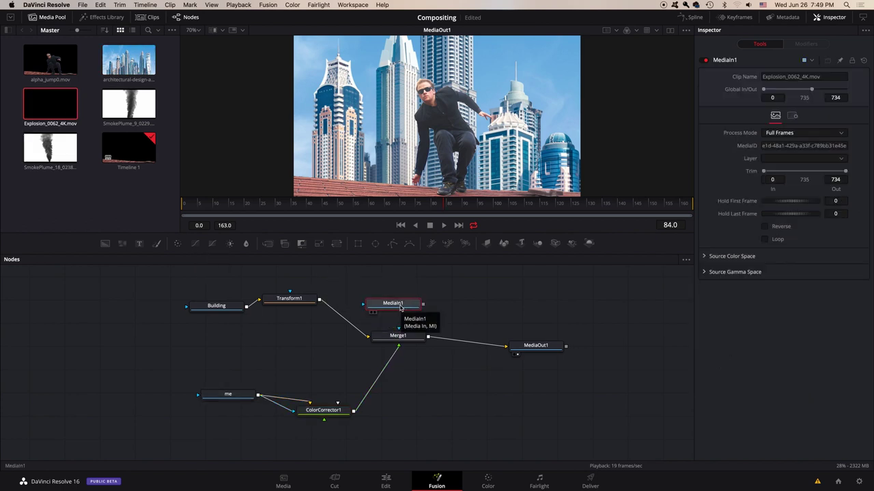
key("1")
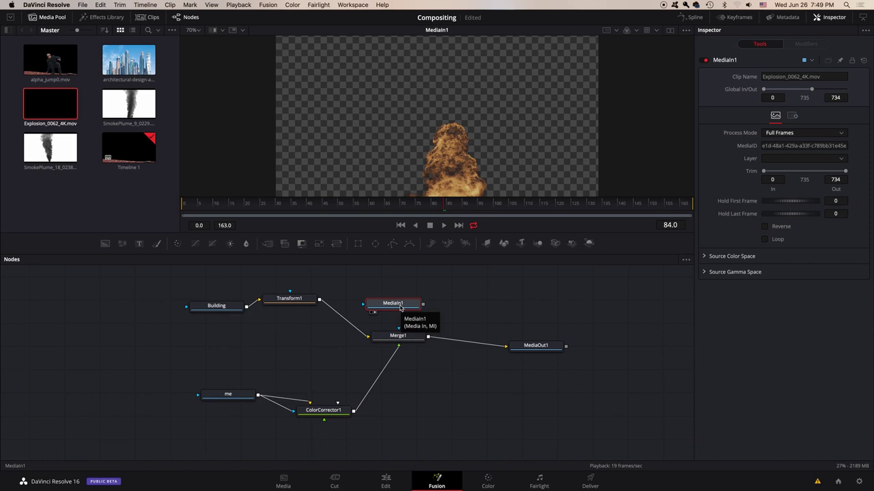
left_click(536, 345)
key("1")
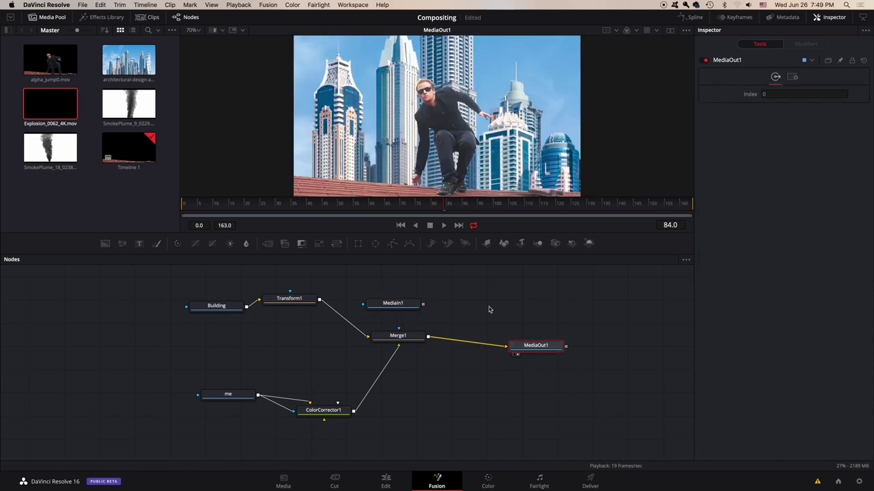
Rename the explosion clip's MediaIn1 node to expl.
left_click(390, 307)
key("F2")
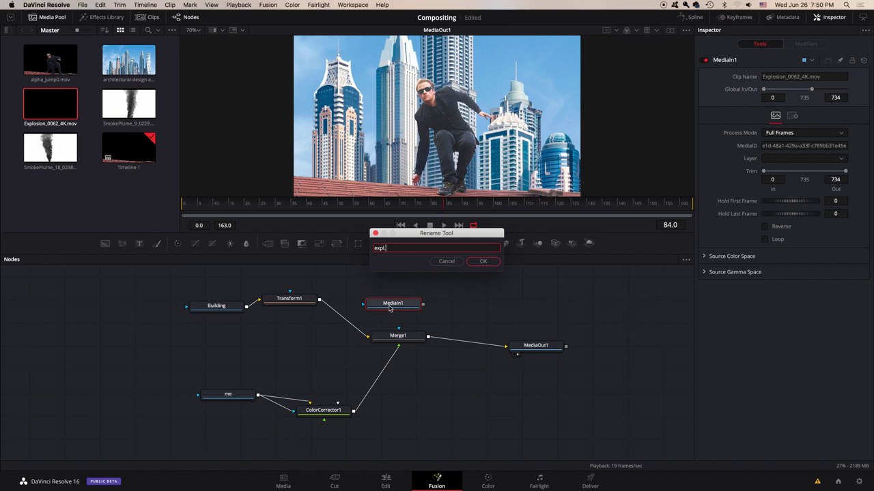
key("Return")
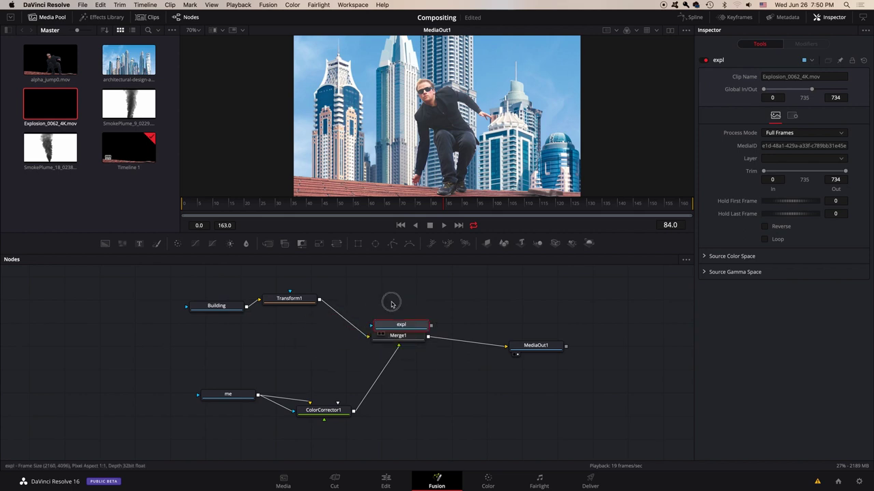
Spread out the node graph, keeping expl above Merge1 and moving the Building and me branches farther away from Merge1.
mouse_move(391, 304)
left_mouse_down()
mouse_move(337, 331)
mouse_move(264, 321)
mouse_move(393, 298)
left_mouse_up()
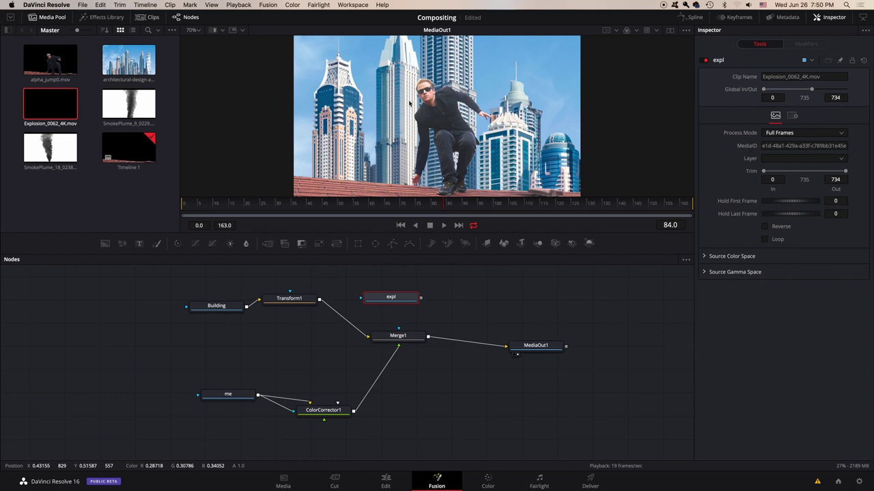
mouse_move(185, 285)
left_mouse_down()
mouse_move(302, 318)
mouse_move(202, 287)
left_mouse_up()
left_click_drag(330, 425, 189, 416)
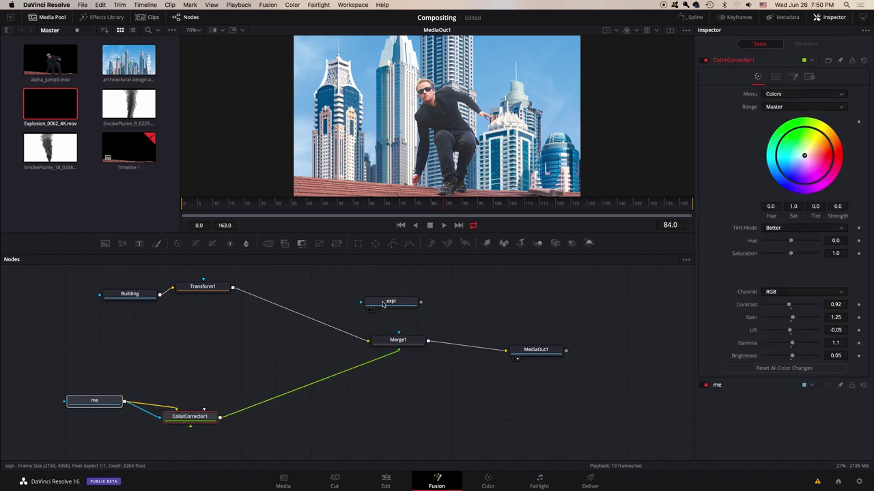
Insert a Merge node between Transform1 and Merge1, connect expl as its foreground, and place expl above it.
left_click(321, 322)
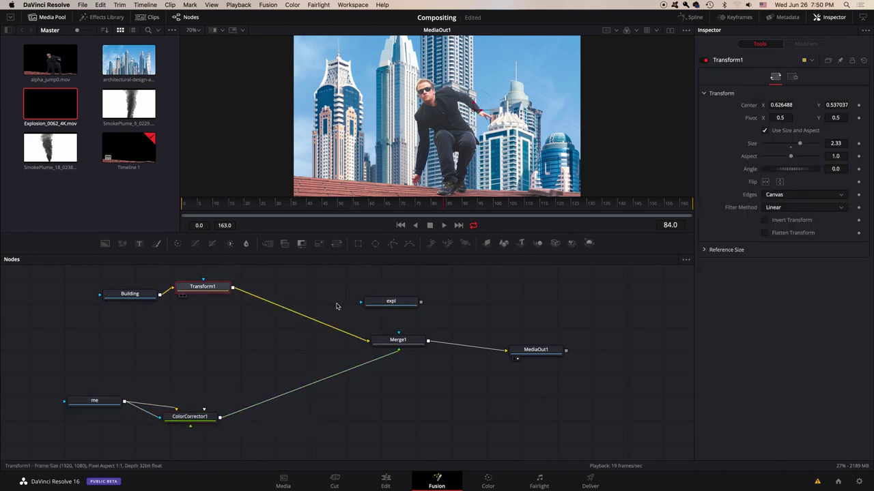
left_click(267, 244)
left_click_drag(277, 286, 293, 326)
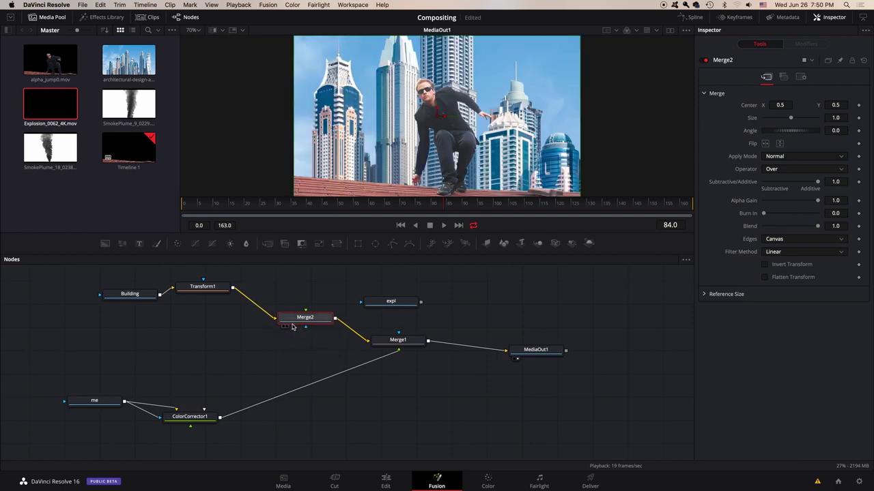
left_click_drag(421, 304, 318, 331)
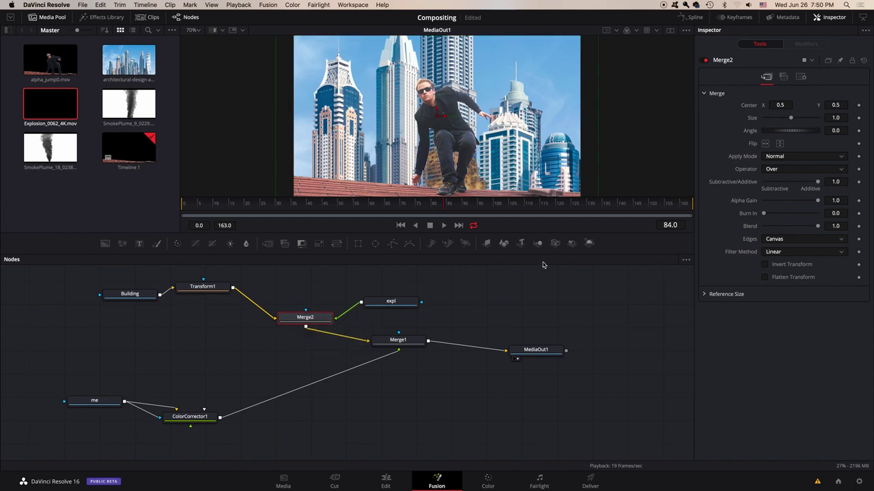
left_click_drag(391, 303, 345, 272)
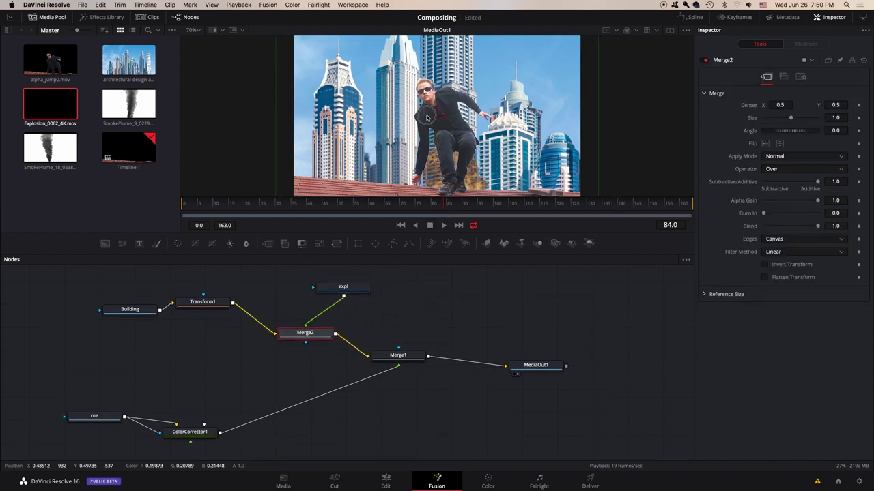
Move the explosion in Merge2 to about X 0.089, Y 0.725 and enlarge it to about size 2.03.
left_click_drag(437, 118, 318, 78)
left_click_drag(480, 102, 645, 127)
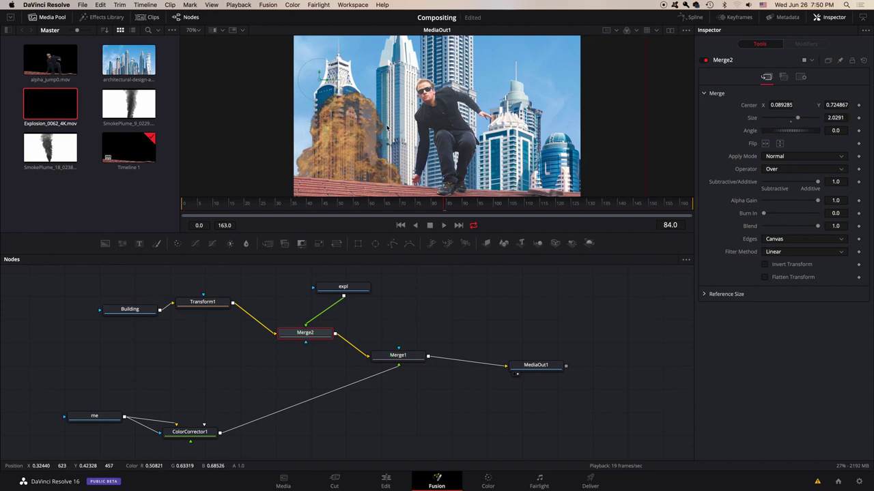
Examine up close how the explosion blends over the tall building behind the man.
scroll(386, 126, "up", 3)
scroll(268, 76, "down", 5)
scroll(268, 76, "up", 4)
scroll(413, 113, "down", 1)
scroll(420, 107, "up", 2)
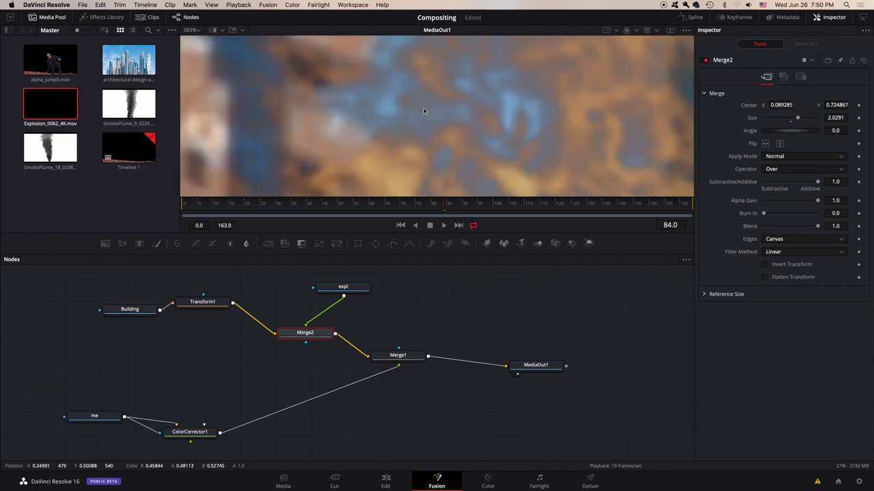
scroll(424, 107, "down", 2)
scroll(424, 110, "down", 1)
scroll(423, 110, "up", 1)
scroll(424, 111, "down", 1)
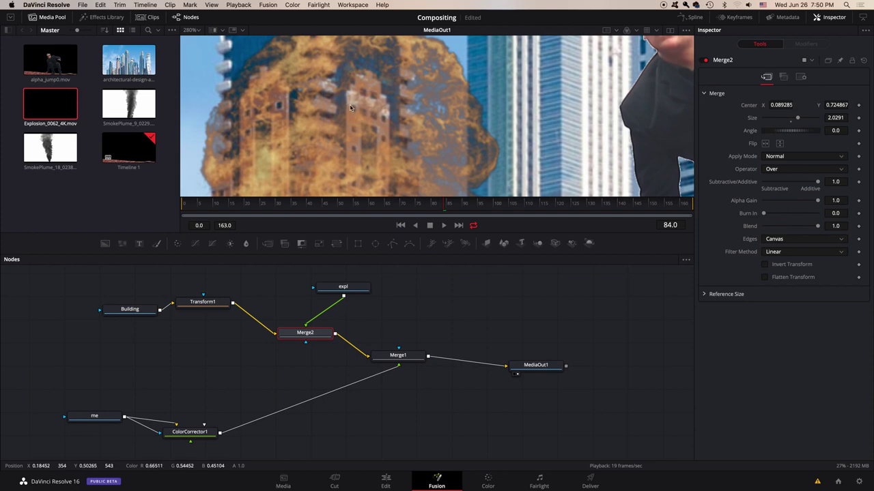
scroll(350, 115, "down", 4)
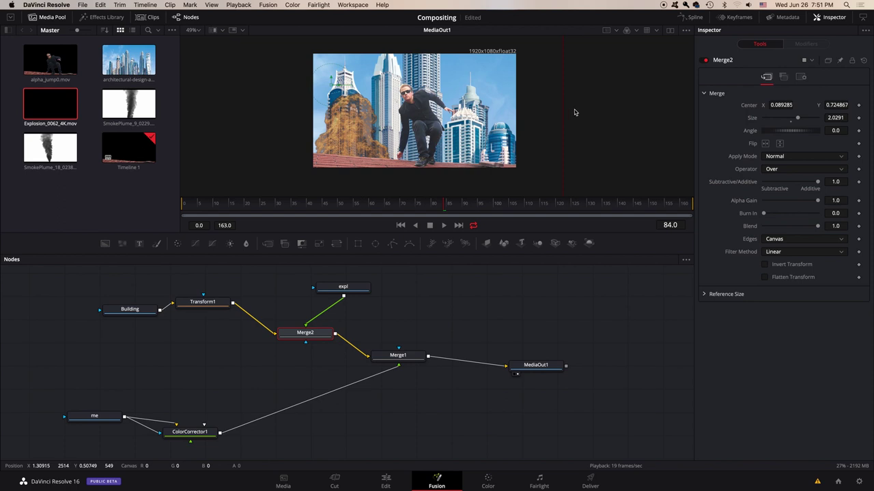
Enlarge the explosion in Merge2 to about size 2.43 and move its center to about X 0.22, Y 1.82.
left_click_drag(564, 111, 608, 119)
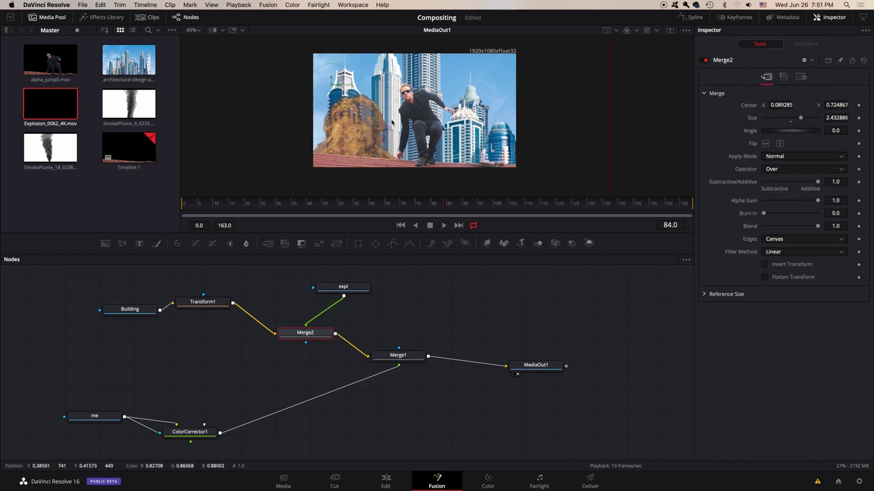
left_click_drag(336, 97, 346, 48)
left_click_drag(346, 17, 342, 6)
left_click_drag(353, 78, 353, 62)
scroll(410, 134, "down", 4)
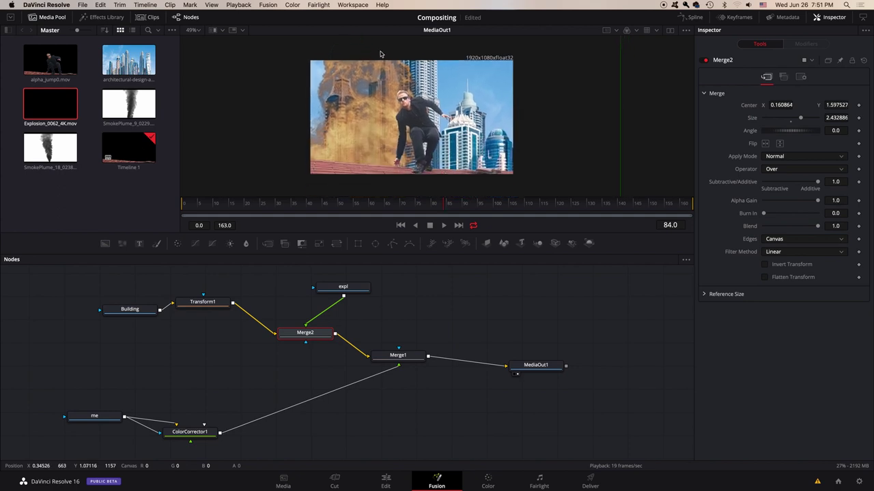
scroll(409, 133, "down", 2)
left_click_drag(388, 93, 394, 89)
Go to frame 0, save the project and fit the composite to the viewer.
left_click_drag(311, 202, 152, 200)
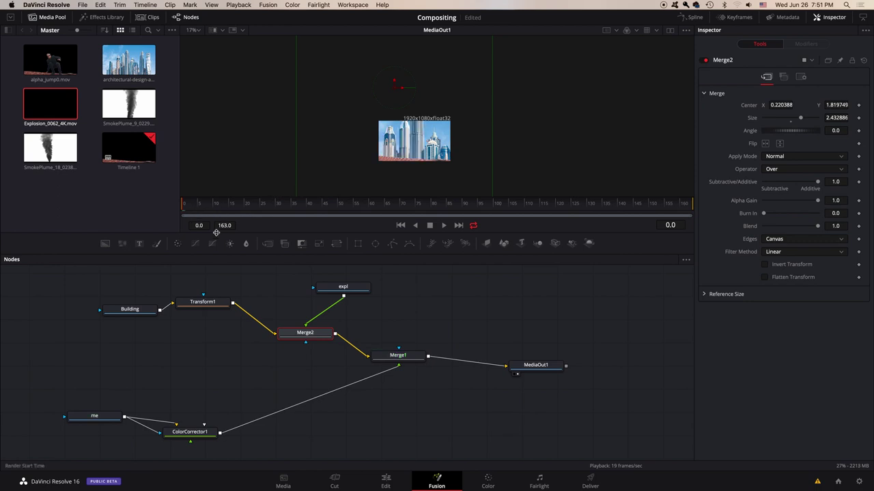
key("super+s")
left_click(195, 30)
left_click(200, 43)
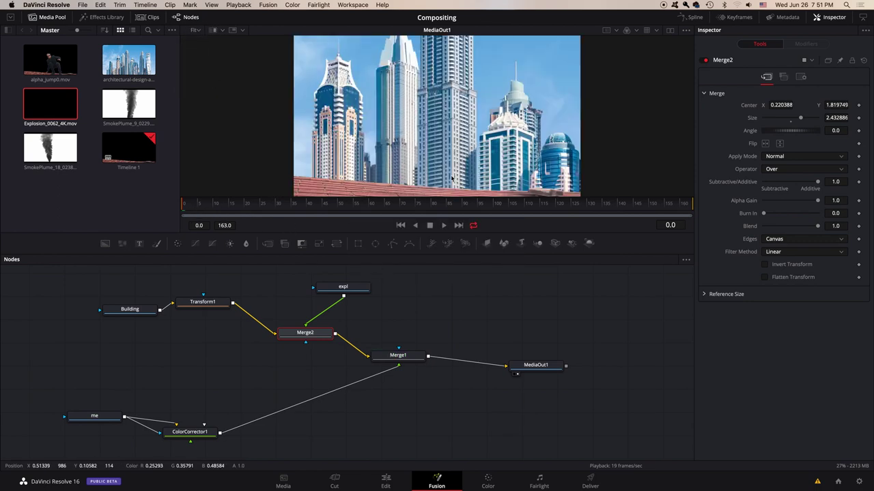
Play the composite up to frame 59, and move the expl node farther away from Merge2.
left_click(536, 366)
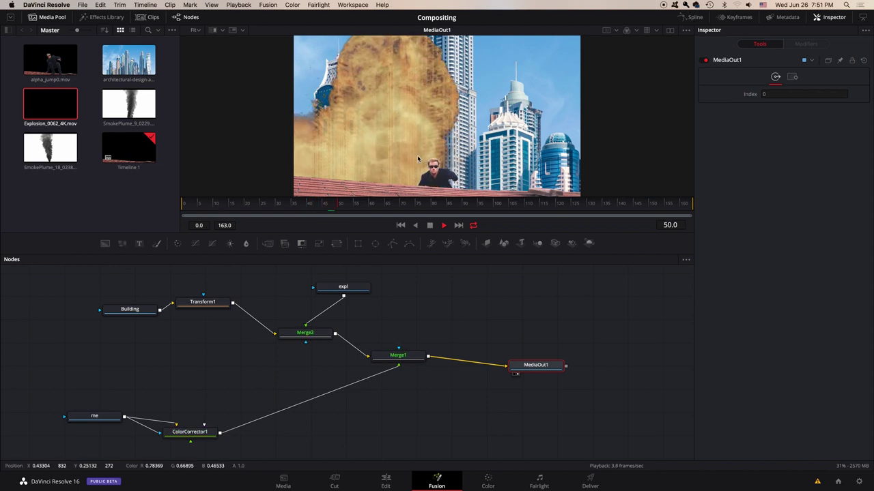
key("space")
left_click_drag(343, 287, 402, 287)
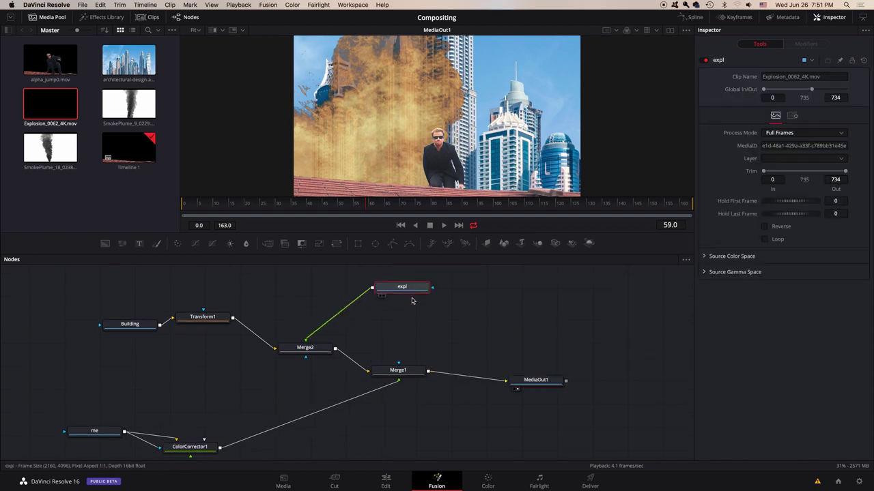
Insert a Time Speed node between the expl clip and Merge2.
type("luma")
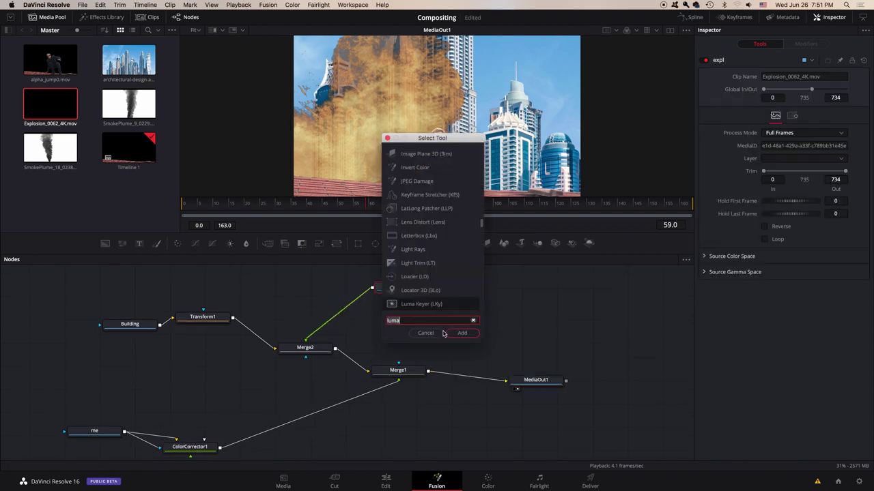
key("BackSpace")
key("BackSpace")
key("BackSpace")
key("BackSpace")
type("time")
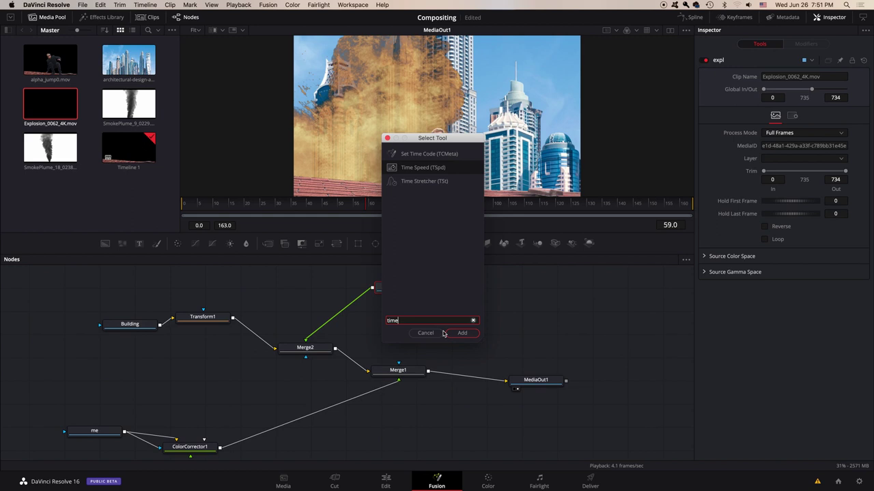
left_click(444, 333)
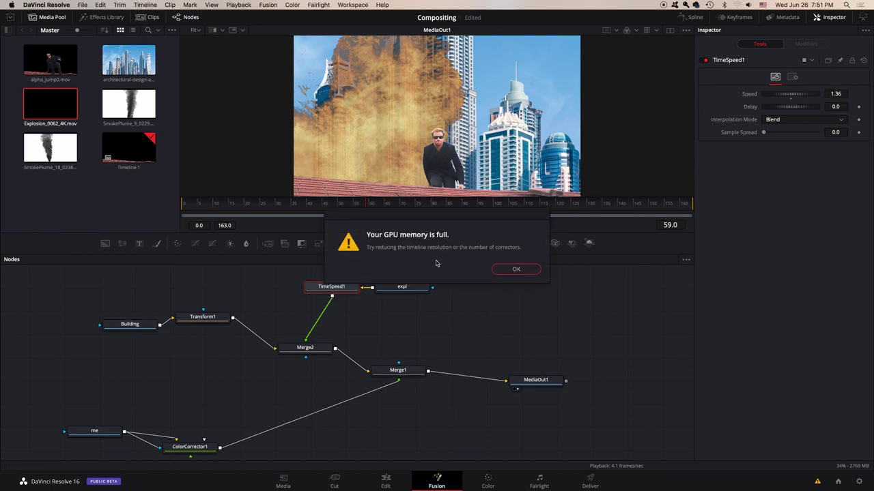
Dismiss the GPU memory warning and set the explosion's TimeSpeed1 speed to 1.5.
left_click(516, 269)
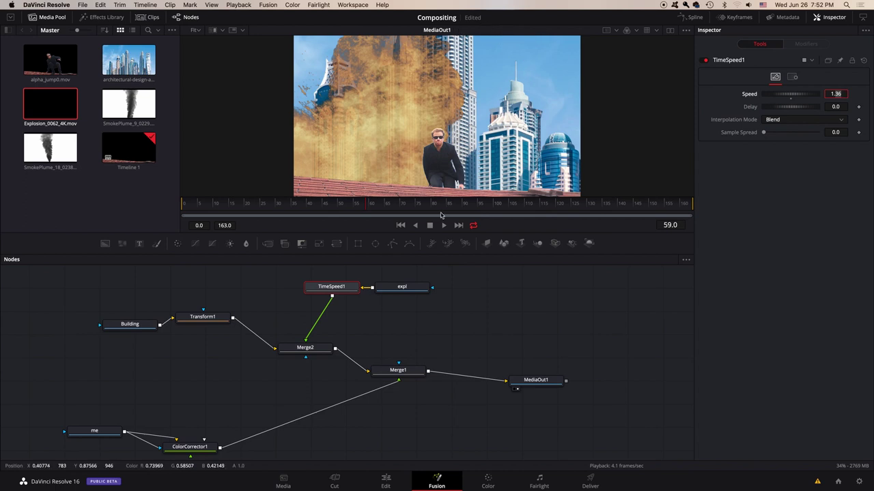
left_click_drag(424, 302, 453, 302)
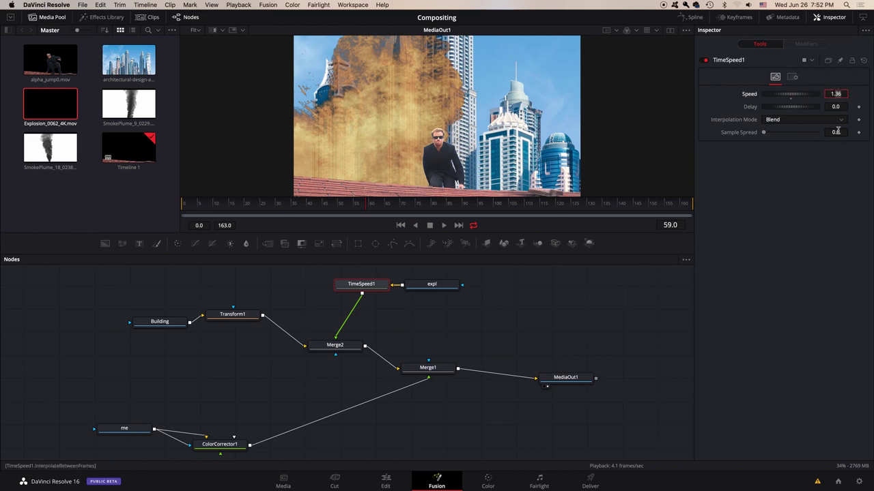
type("1.5")
key("Tab")
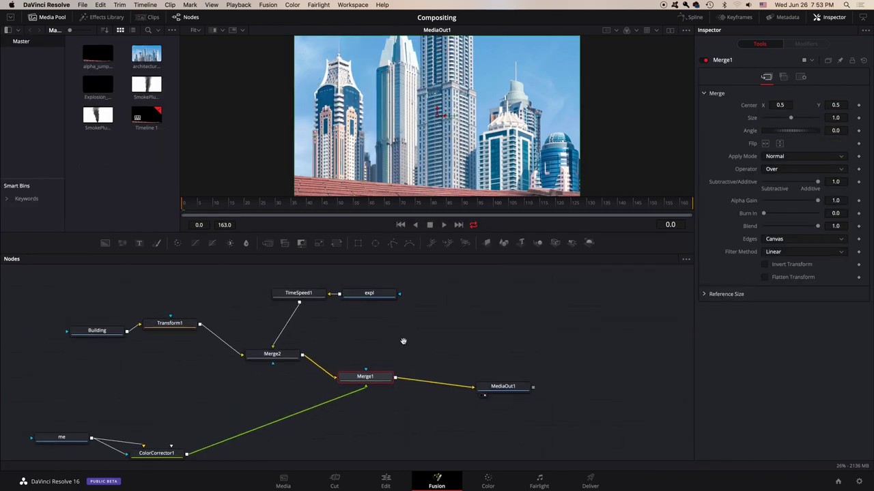
Save the project and play the sped-up explosion, stopping at frame 18.
left_click_drag(370, 297, 376, 303)
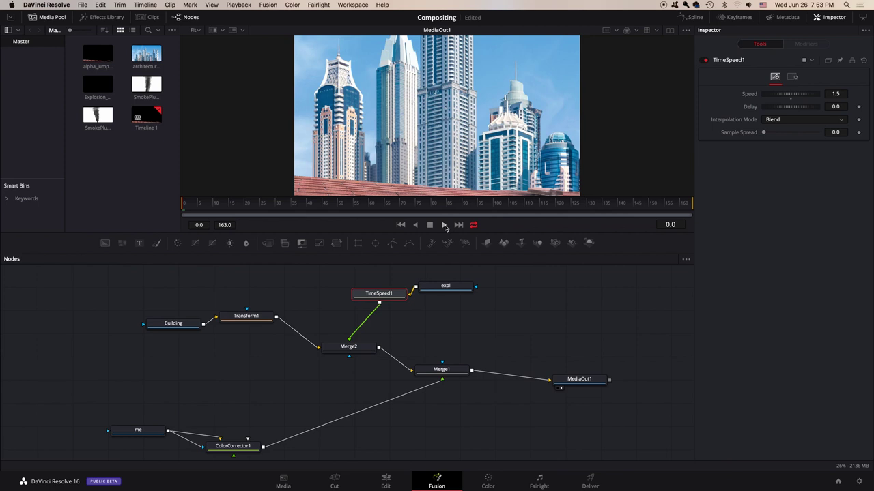
key("super+s")
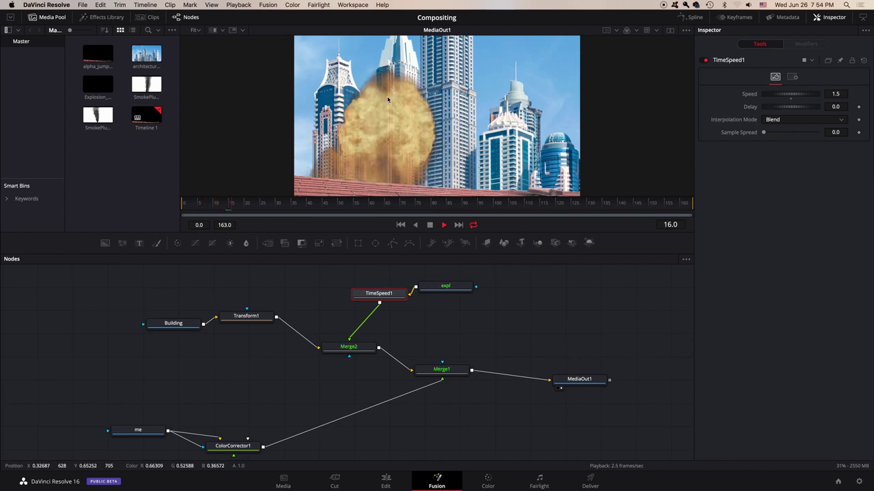
left_click(430, 226)
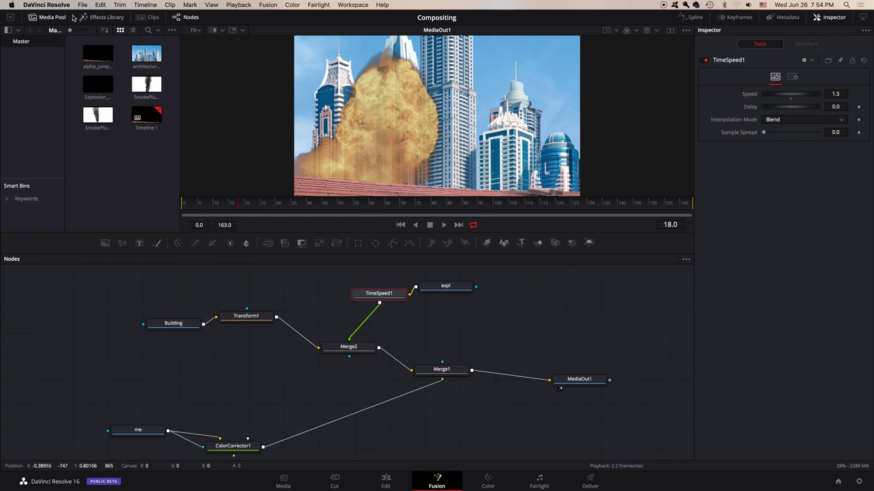
Hide the bin list, enlarge the clip thumbnails, and add SmokePlume_9_0229.mov to the node graph above Merge1.
left_click(8, 30)
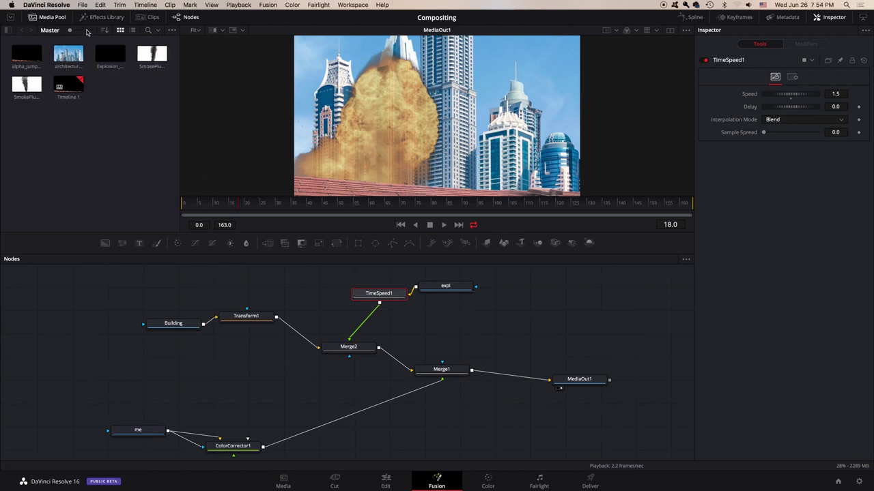
left_click_drag(71, 33, 80, 34)
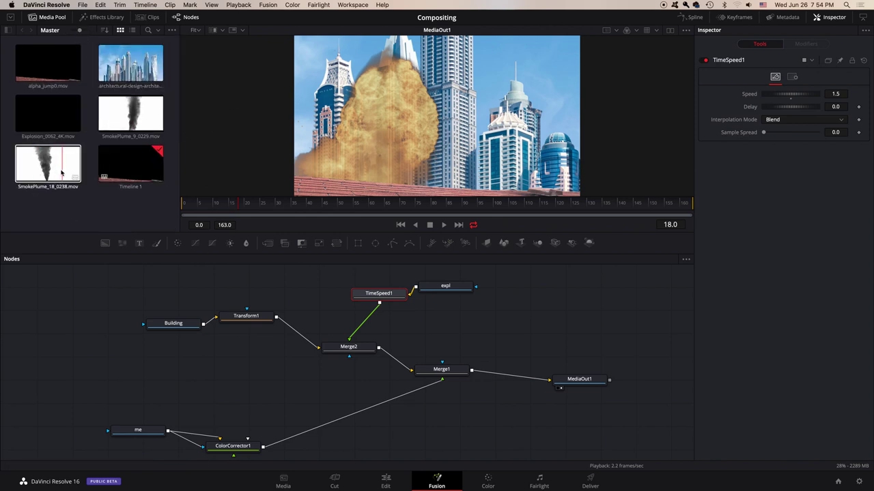
left_click_drag(130, 113, 347, 281)
left_click_drag(508, 389, 462, 325)
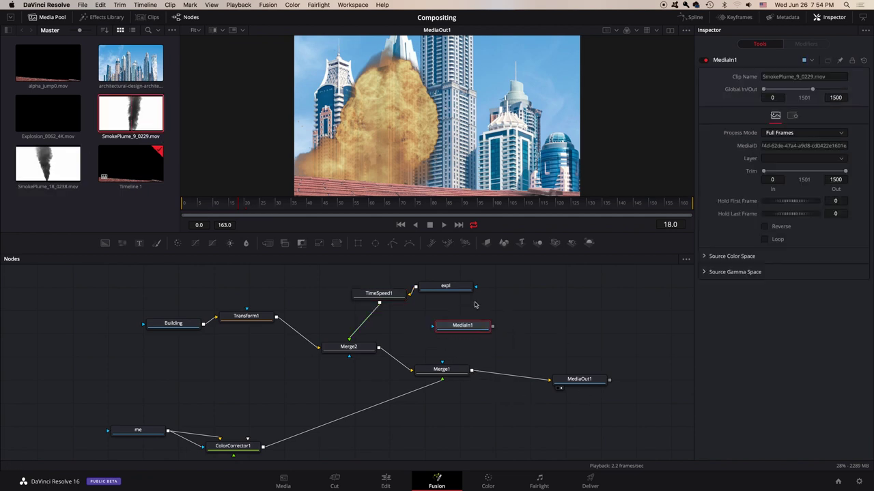
Move the Building, Transform1, TimeSpeed1 and expl nodes farther upstream from Merge2.
left_click_drag(121, 299, 182, 302)
left_click_drag(339, 277, 316, 277)
left_click(404, 300)
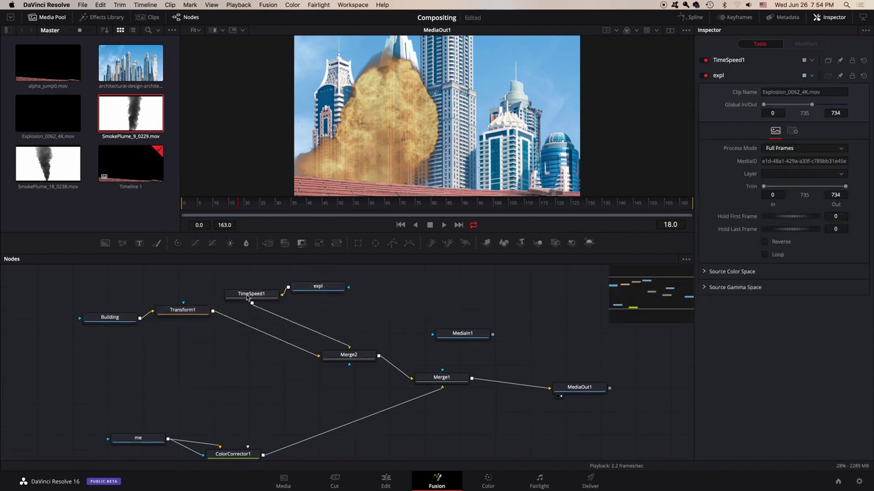
left_click_drag(271, 402, 277, 386)
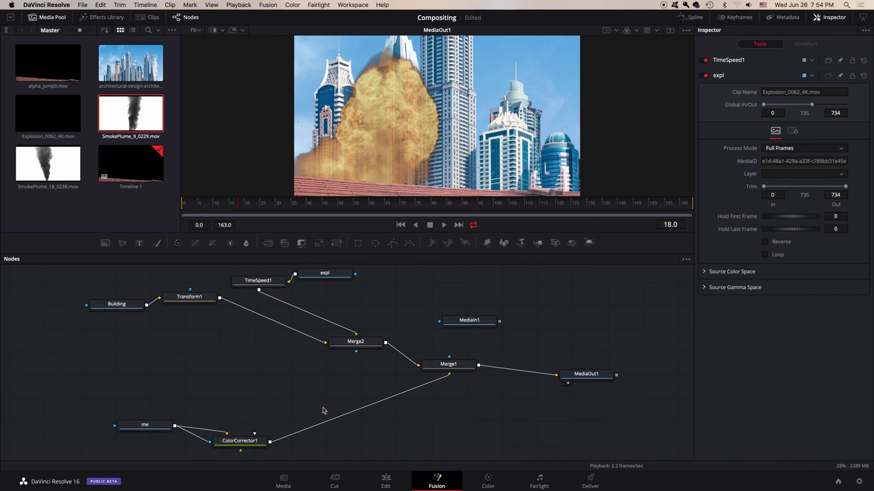
scroll(323, 410, "down", 5)
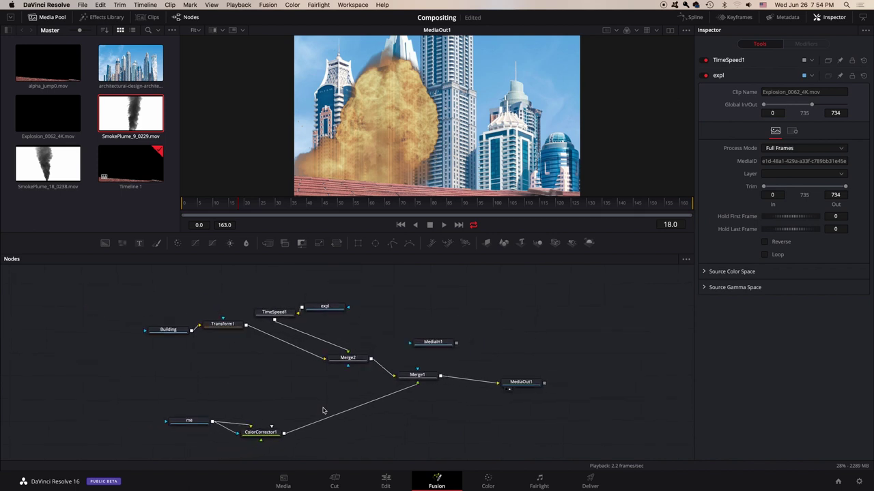
scroll(323, 411, "down", 4)
scroll(322, 410, "down", 3)
scroll(323, 411, "up", 1)
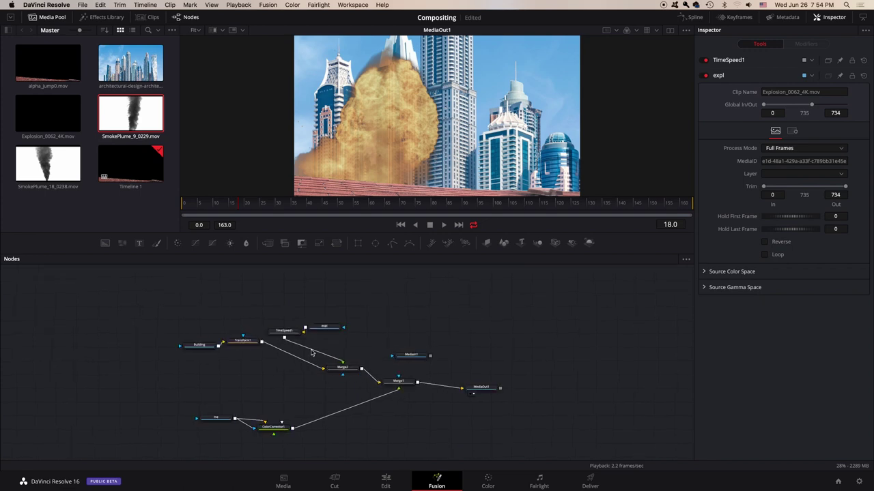
Shift Building and Transform1 farther away from Merge2, and place TimeSpeed1 and expl above Merge2.
left_click_drag(146, 287, 356, 371)
left_click_drag(284, 330, 327, 321)
left_click(372, 309)
left_click_drag(273, 301, 405, 302)
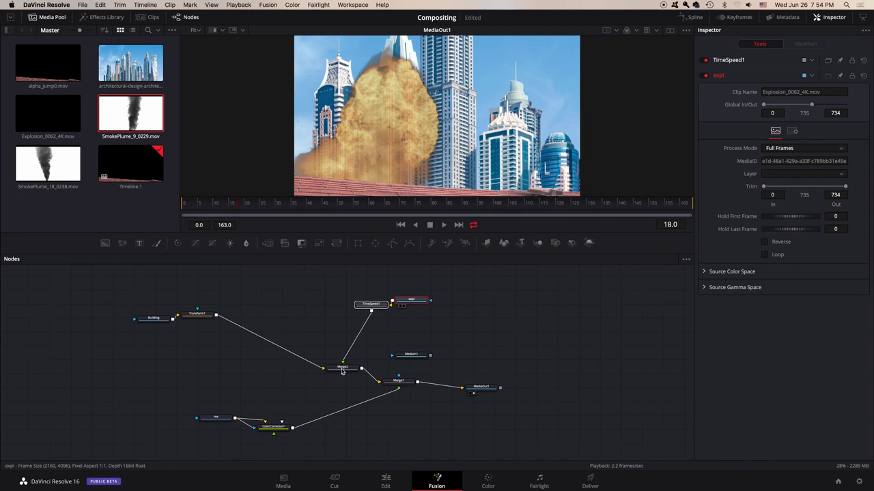
Insert a Merge node between Transform1 and Merge2, and connect the smoke clip node, renamed plume9, as its foreground.
left_click_drag(269, 245, 285, 349)
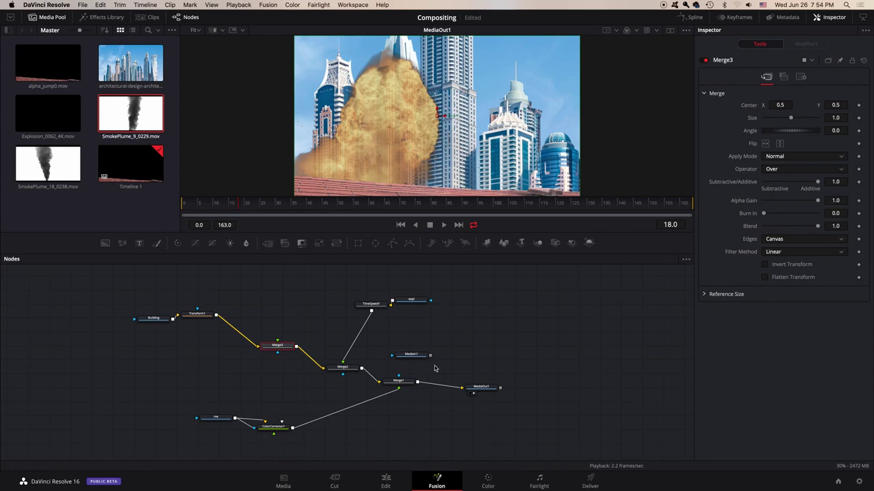
left_click_drag(411, 355, 264, 291)
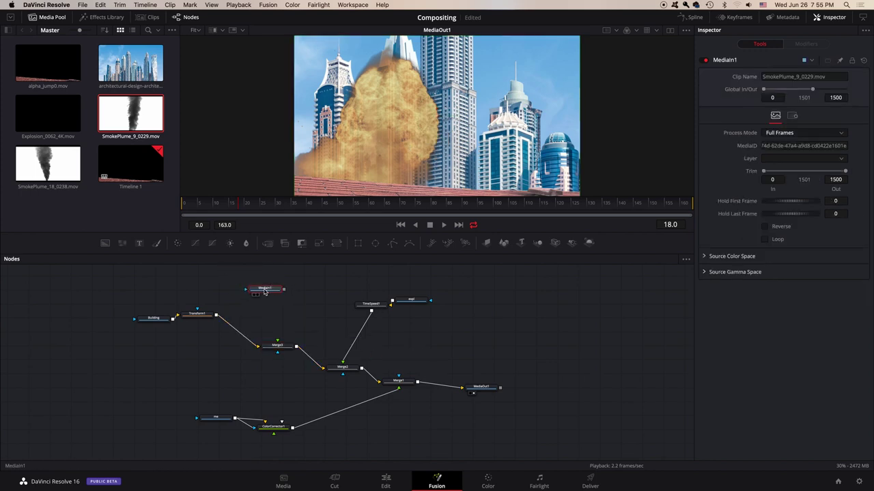
key("F2")
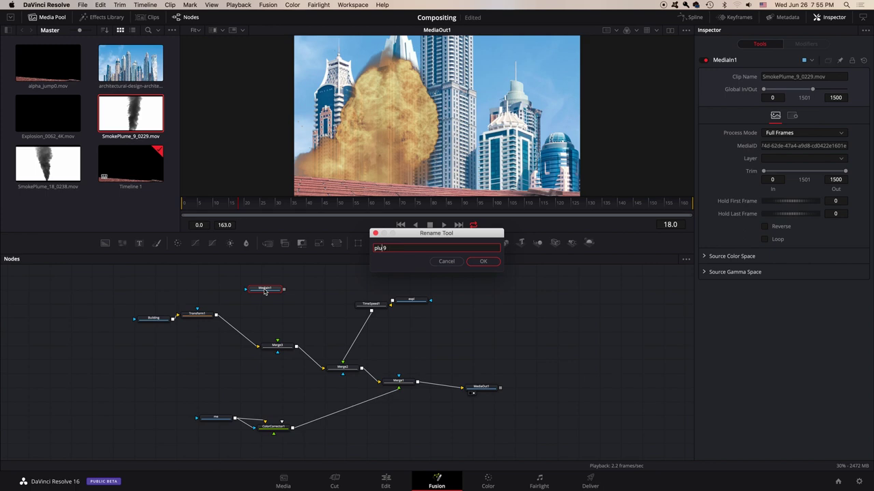
key("Return")
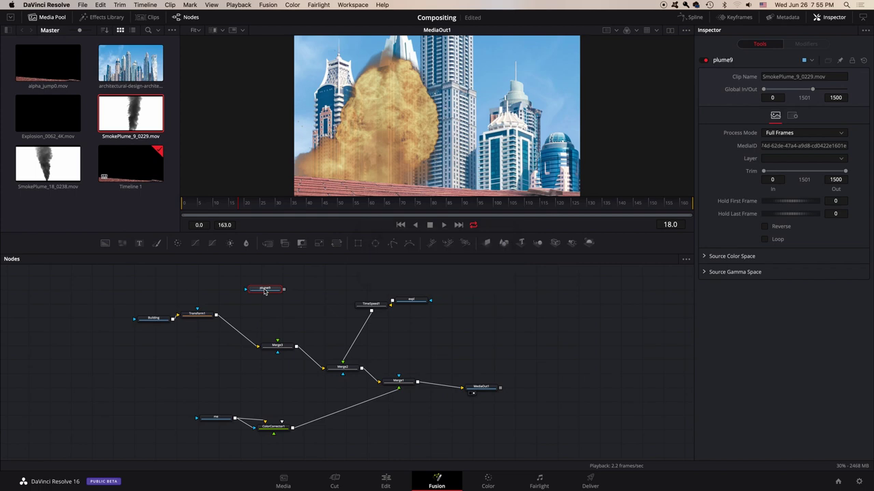
left_click_drag(284, 290, 277, 344)
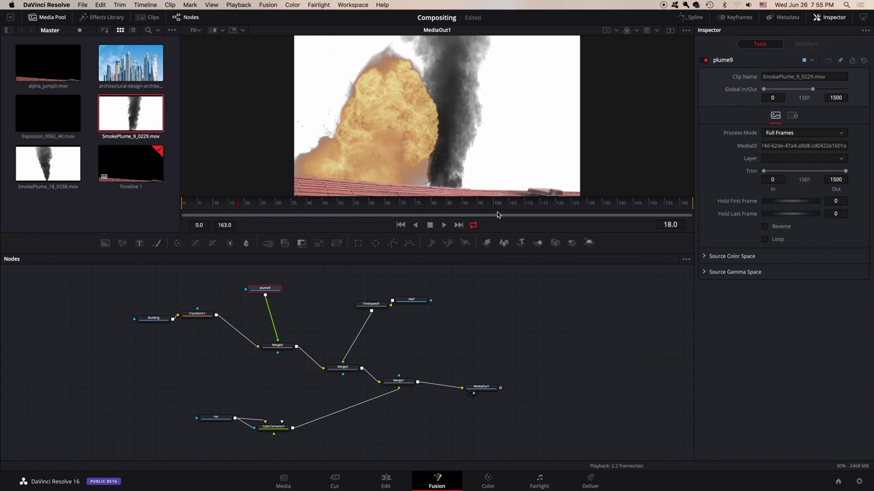
Set the apply mode of Merge3 to Multiply so the white smoke background drops out.
left_click(284, 347)
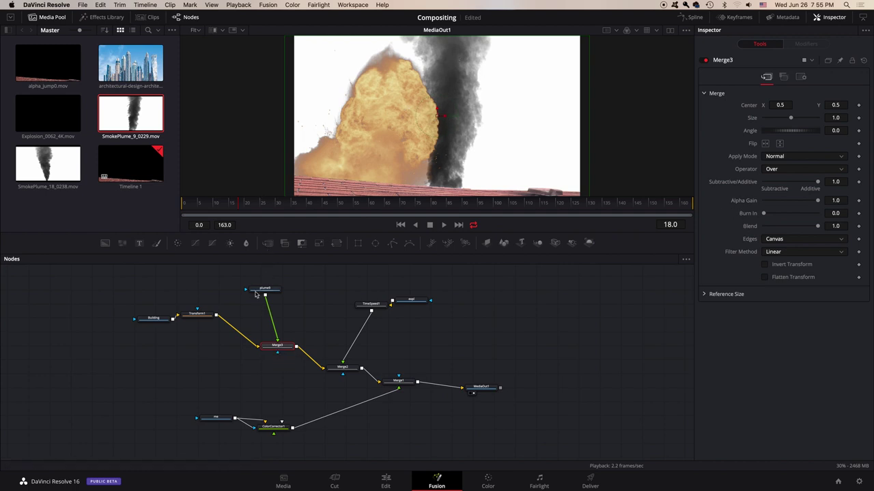
left_click(792, 163)
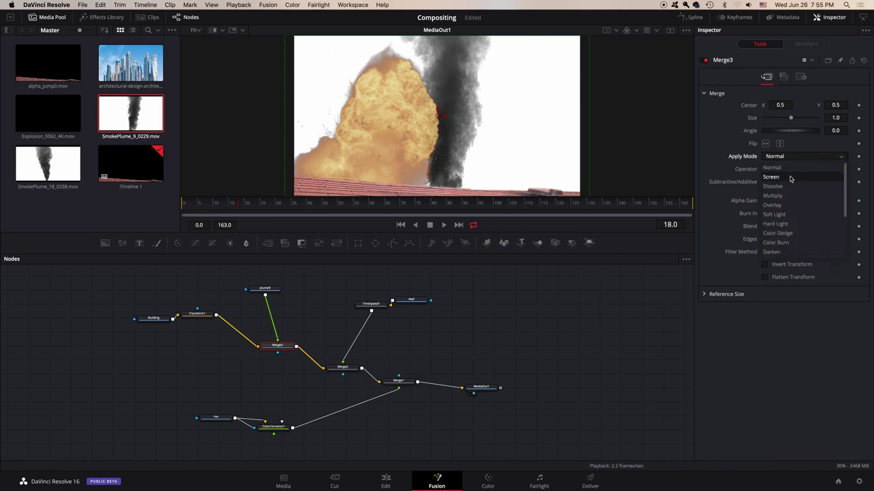
left_click(778, 195)
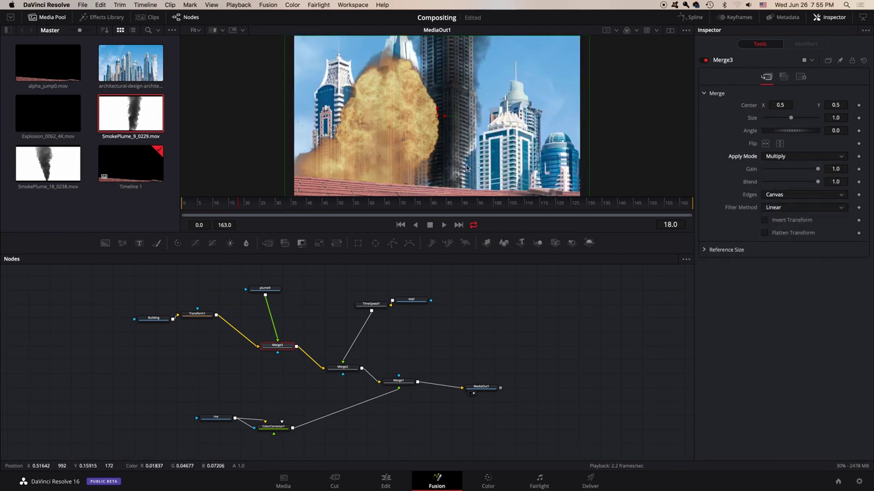
Move the smoke in Merge3 to about X 0.84, Y 0.46 over the blue-glass building and enlarge it to about size 1.97.
left_click_drag(437, 116, 536, 124)
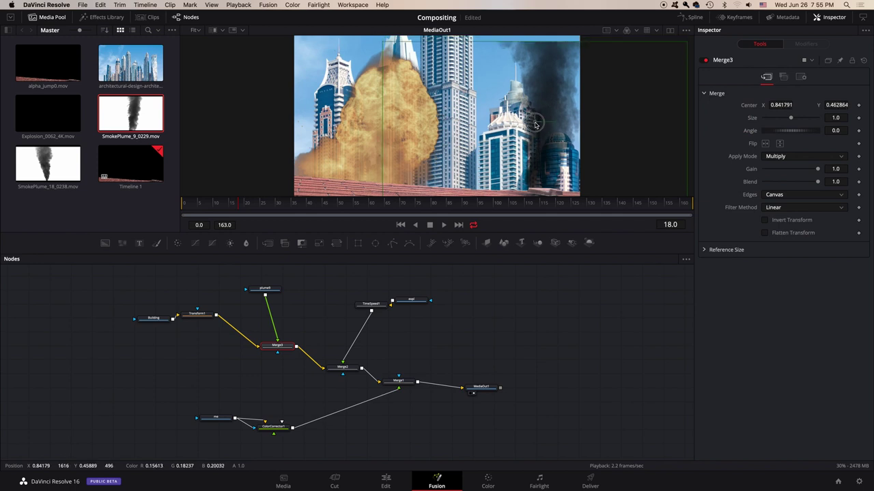
scroll(536, 135, "right", 5)
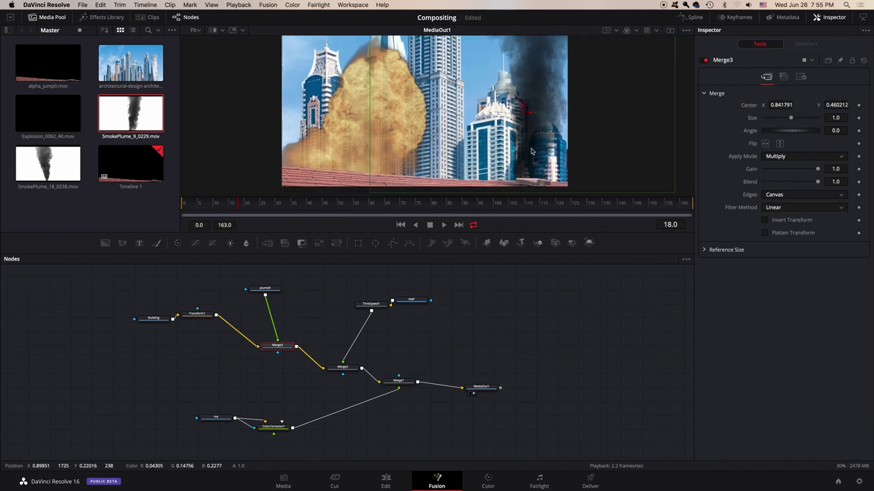
left_click_drag(596, 112, 674, 108)
scroll(507, 100, "right", 1)
scroll(567, 109, "right", 3)
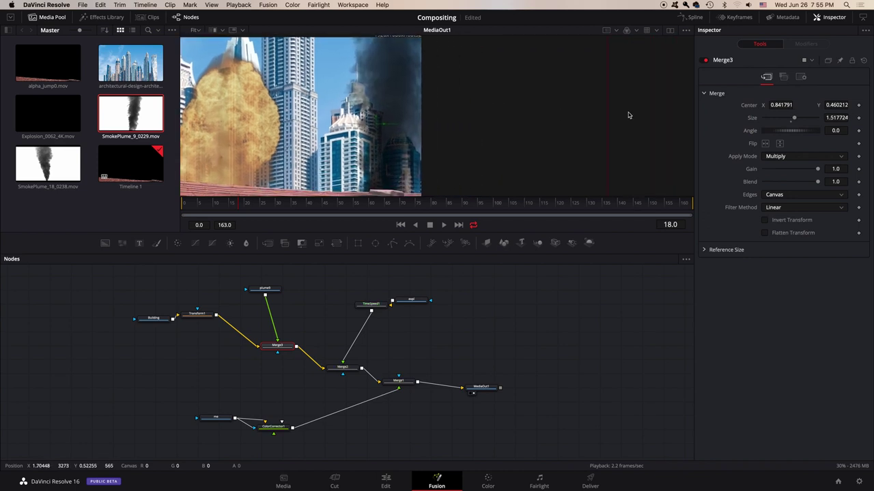
left_click_drag(610, 113, 678, 112)
mouse_move(383, 128)
left_mouse_down()
mouse_move(374, 125)
mouse_move(383, 126)
left_mouse_up()
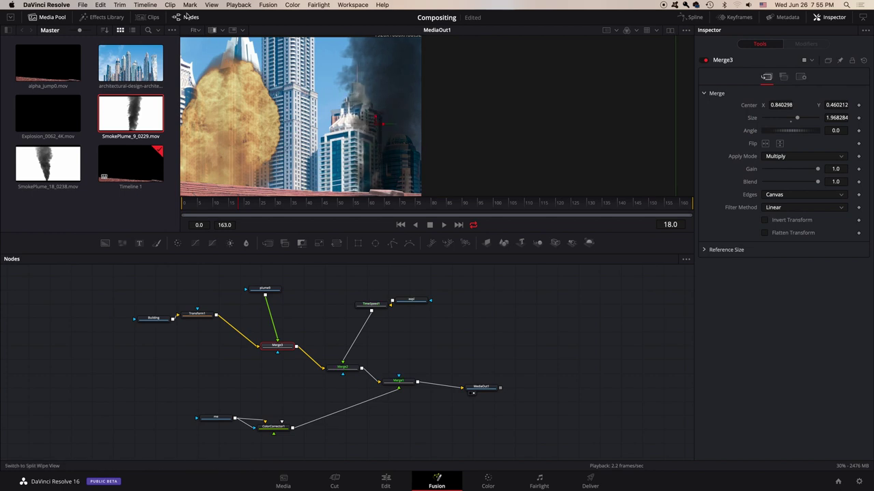
Fit the composite to the viewer and save the project.
left_click(196, 30)
left_click(195, 42)
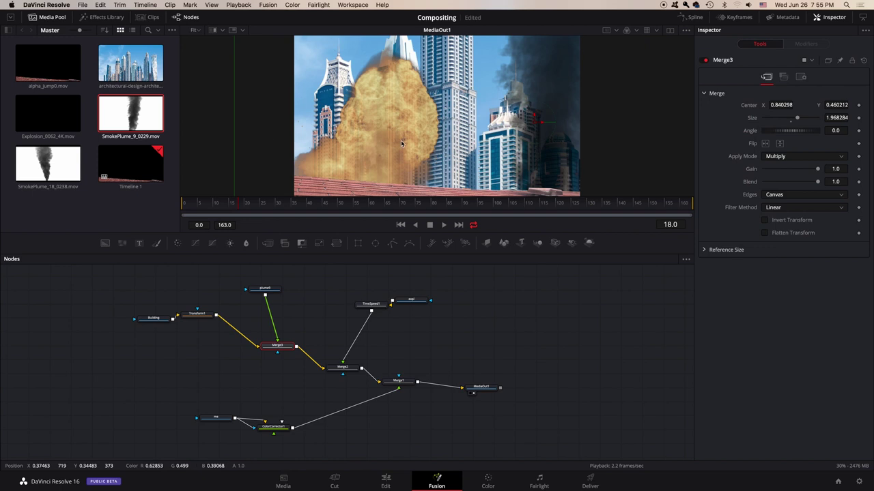
key("super+s")
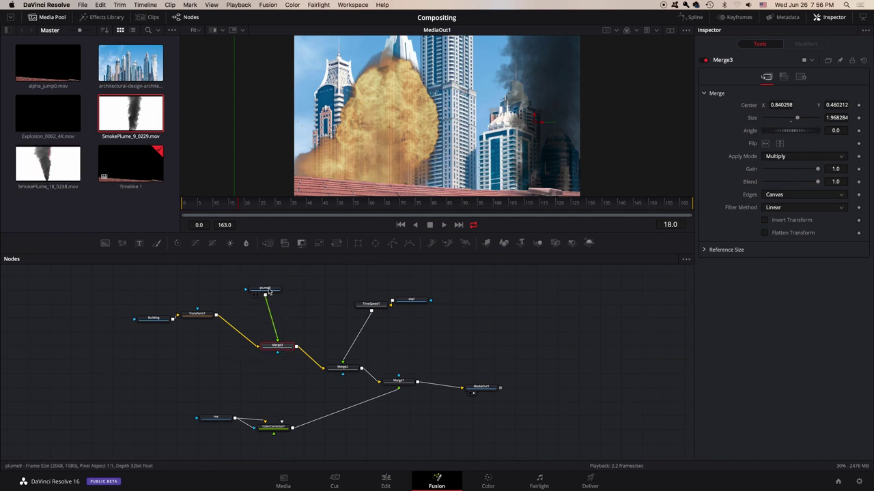
Insert another Merge node between Merge3 and Merge2, and connect SmokePlume_18_0238.mov, renamed plume18, as its foreground.
left_click_drag(255, 276, 258, 339)
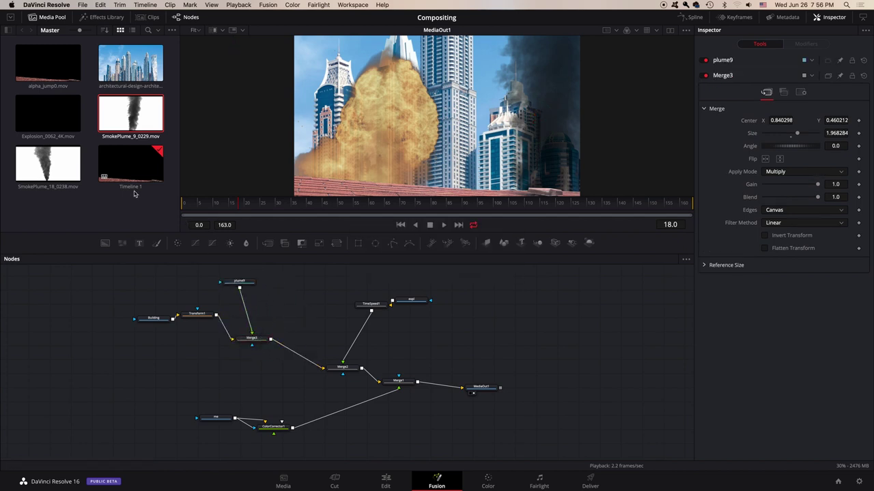
left_click_drag(271, 245, 294, 352)
left_click_drag(42, 162, 320, 305)
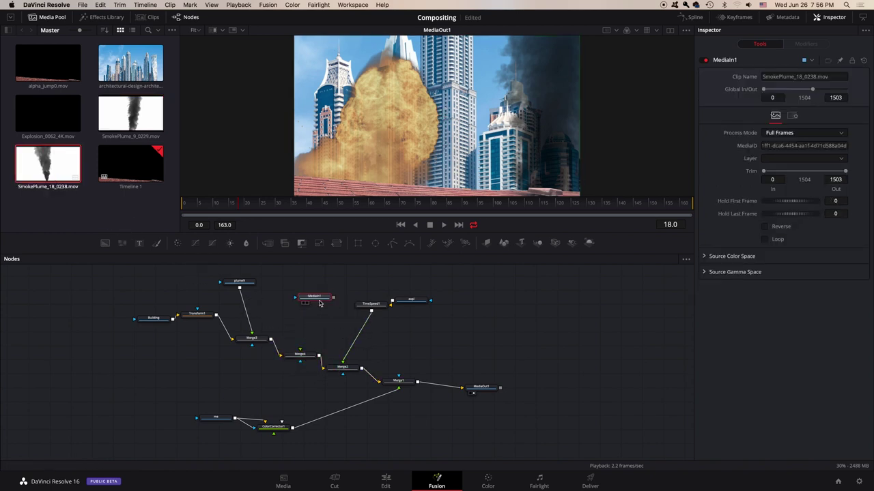
key("F2")
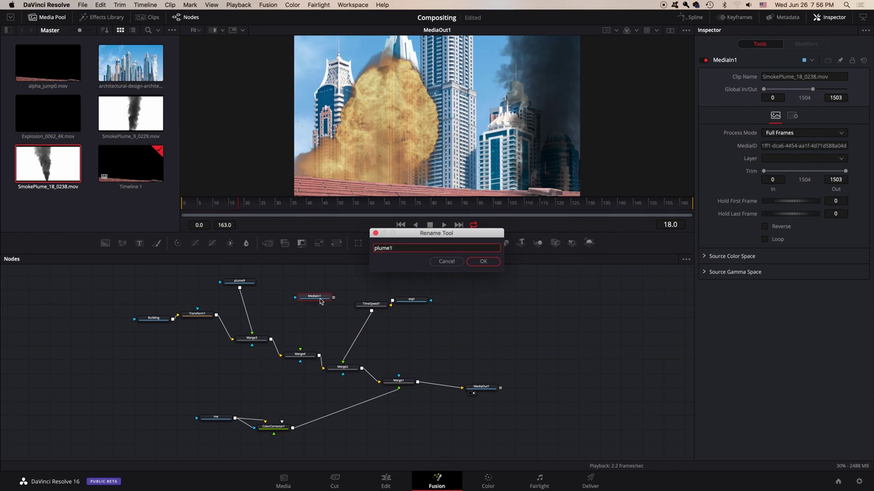
key("Return")
left_click_drag(333, 303, 300, 355)
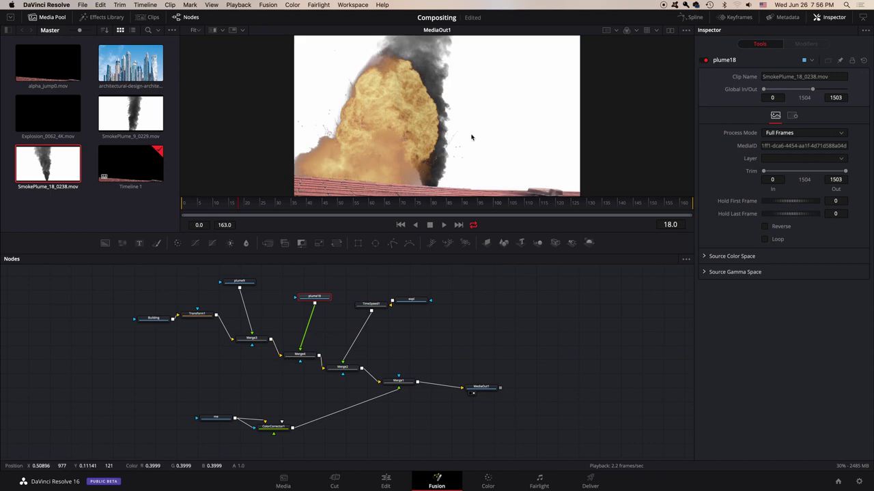
Set Merge4's apply mode to Multiply and move its smoke to about X 0.82, Y 0.51.
left_click(309, 351)
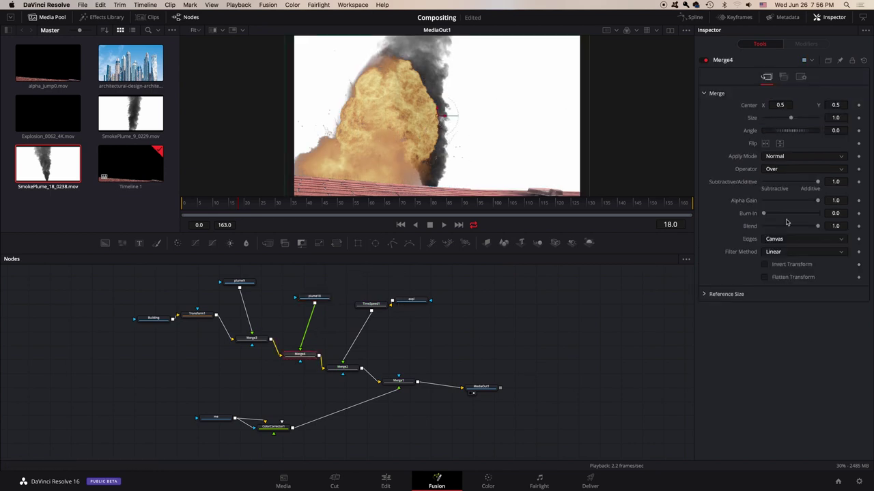
left_click(806, 156)
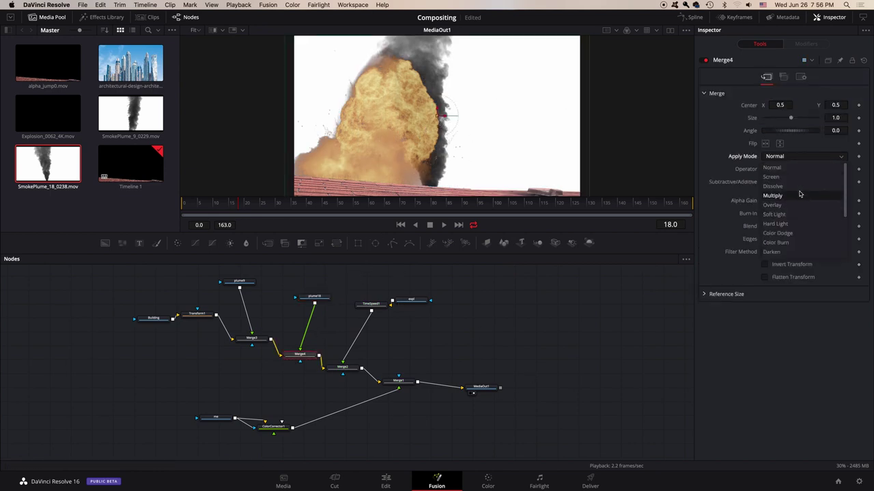
left_click(775, 196)
left_click_drag(441, 116, 529, 112)
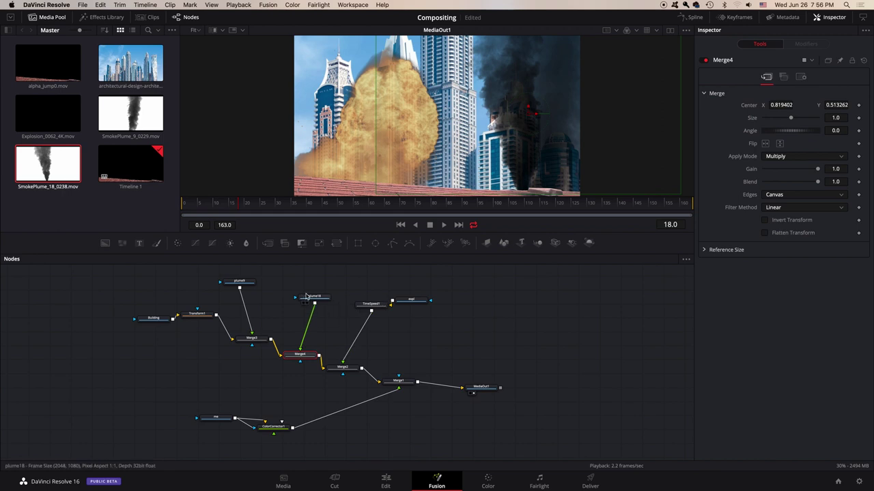
Reorder the nodes so Merge4 with plume18 sits between Transform1 and Merge3, and shift its smoke to about X 0.72, Y 0.54.
left_click_drag(309, 363, 78, 333)
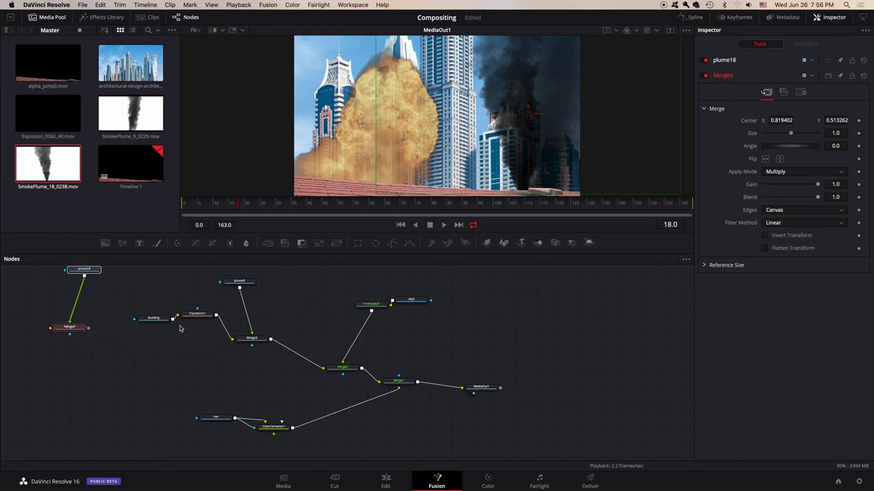
left_click_drag(229, 286, 316, 353)
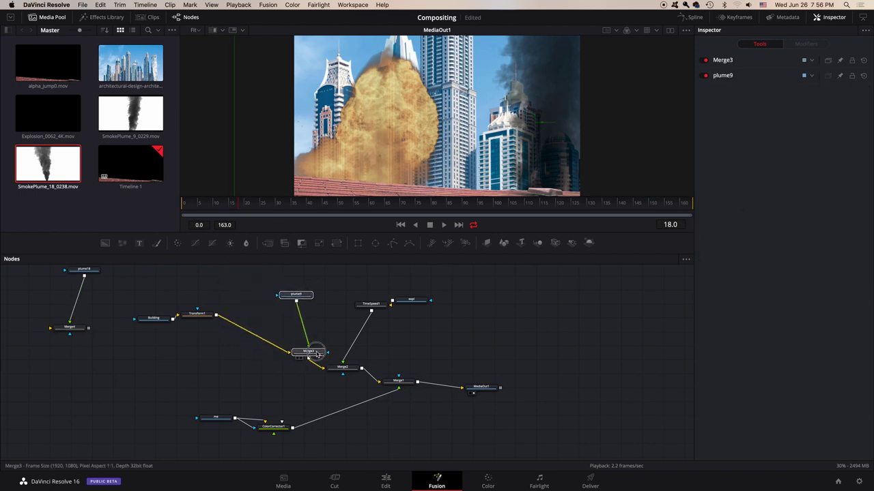
left_click(84, 270)
scroll(92, 329, "up", 1)
left_click(80, 343, "shift")
left_click_drag(76, 347, 259, 354)
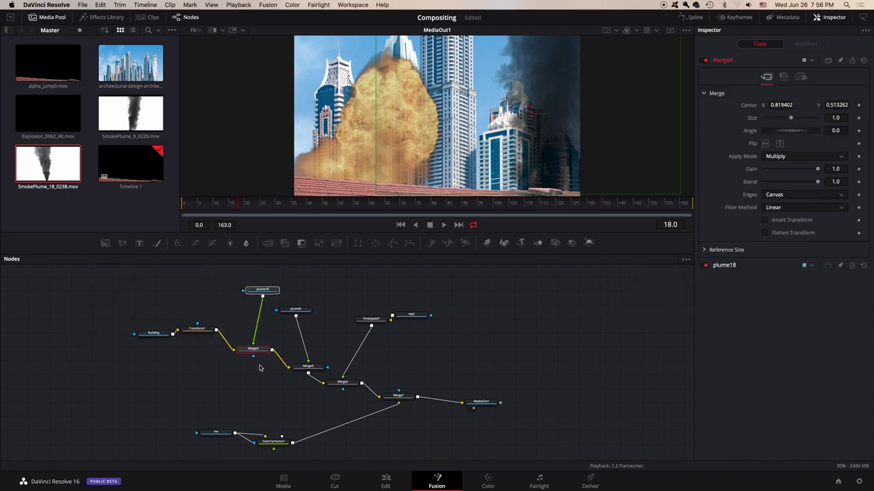
left_click_drag(532, 116, 501, 111)
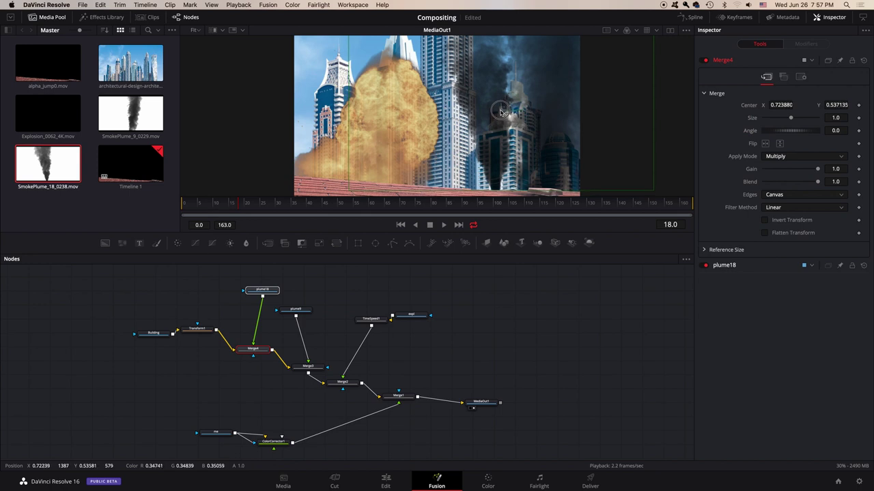
Add an unconnected Polygon mask node and begin its outline where the tall tower's smoke-side edge meets the top of the image.
left_click(299, 289)
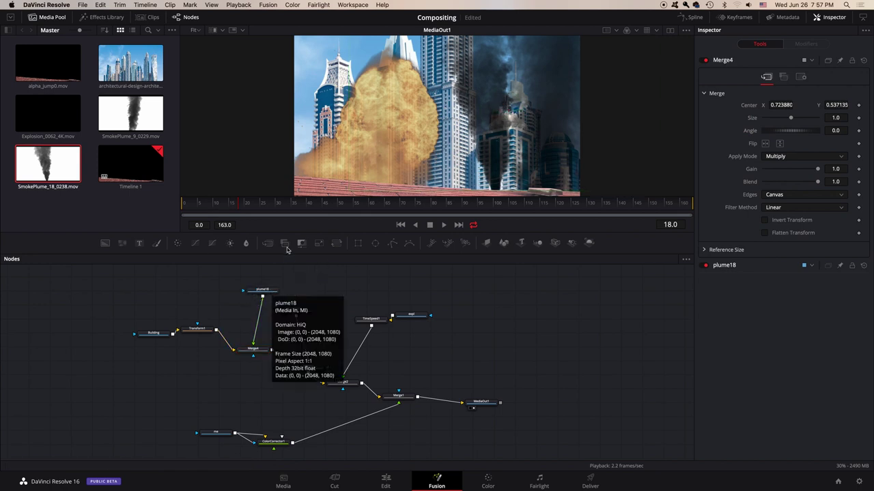
left_click(393, 250)
scroll(280, 292, "up", 3)
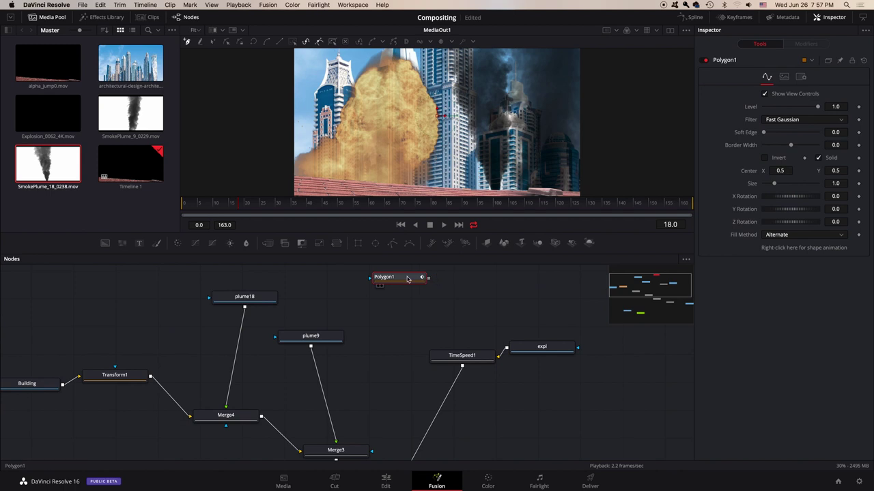
scroll(499, 96, "up", 5)
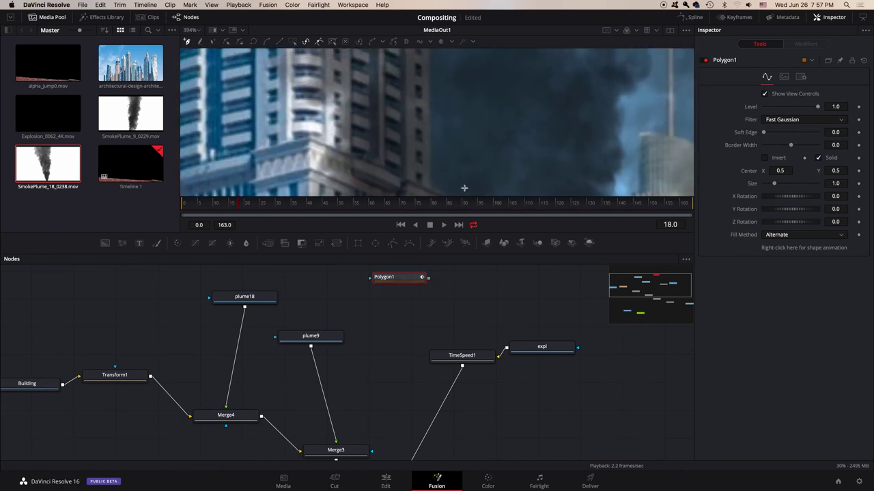
scroll(471, 146, "up", 5)
left_click_drag(475, 151, 452, 105)
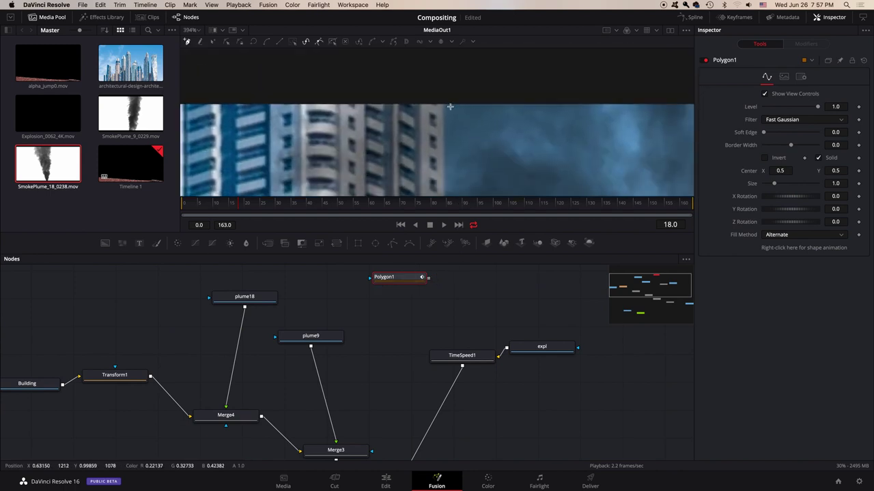
scroll(442, 156, "up", 3)
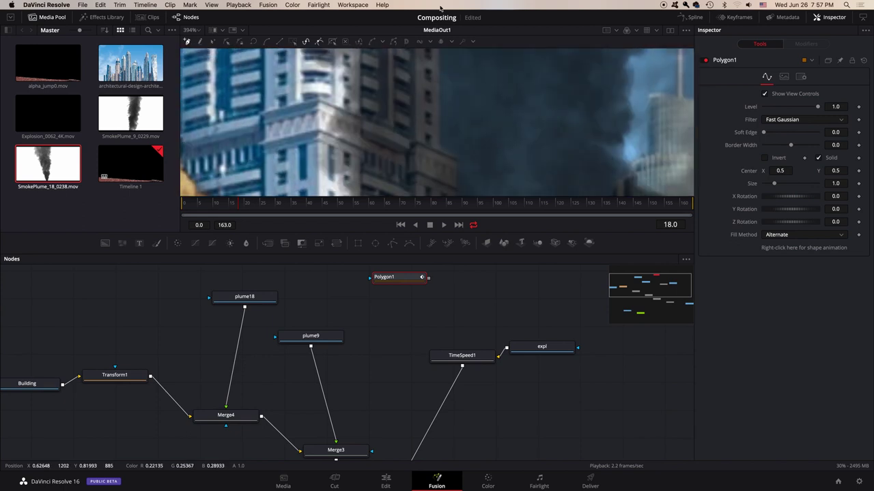
Trace the polygon mask down the smoke-side edge of the tall tower to the gap beside the blue-glass building.
left_click(455, 157)
left_click_drag(462, 181, 441, 119)
scroll(440, 123, "down", 1)
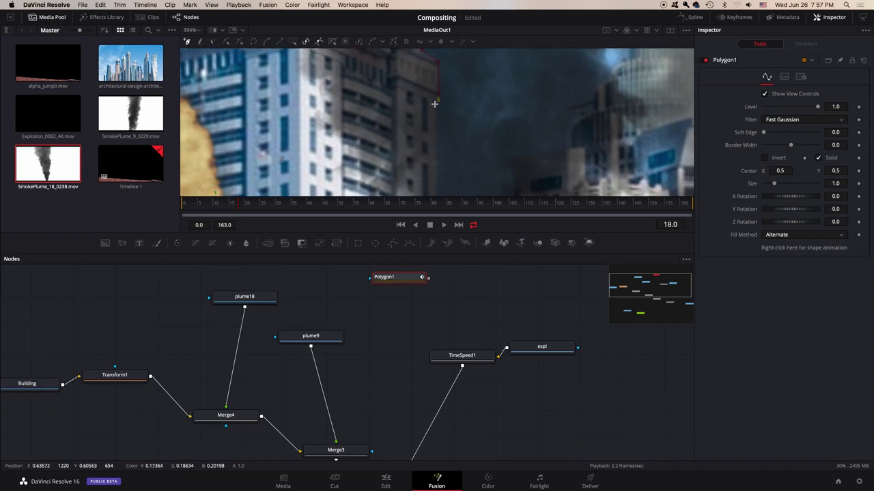
scroll(456, 158, "down", 5)
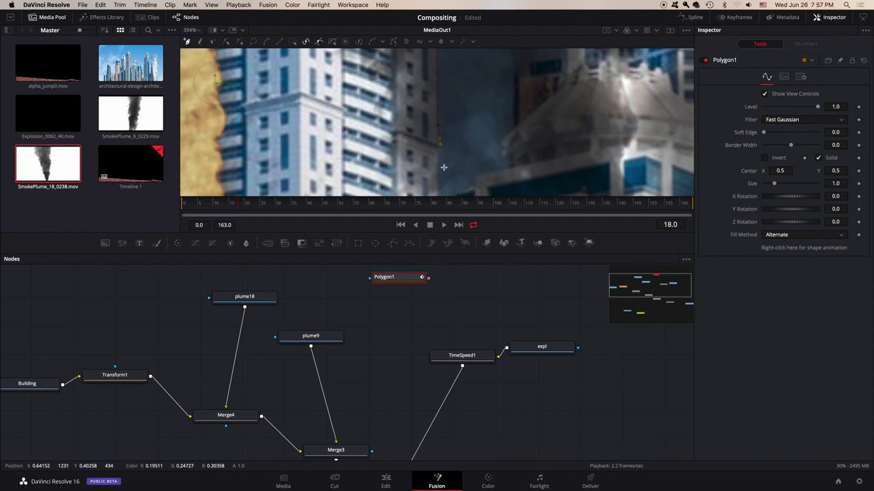
scroll(443, 167, "down", 3)
scroll(443, 115, "down", 3)
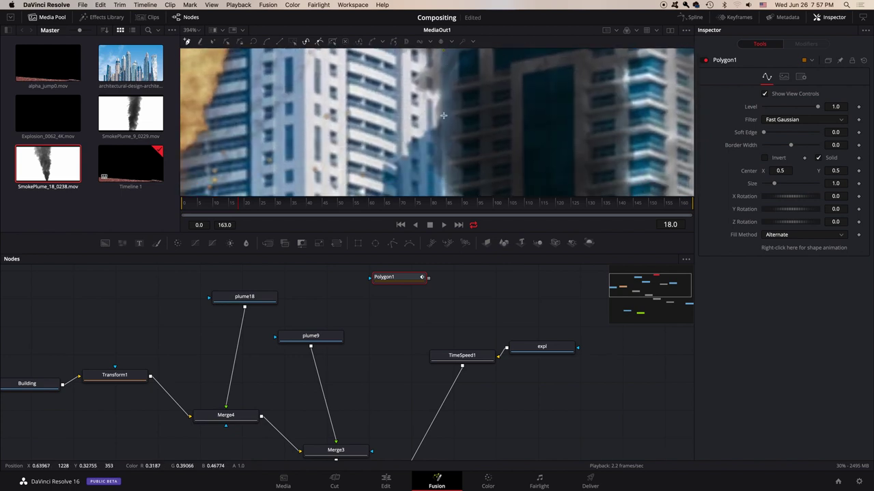
left_click(443, 116)
scroll(443, 177, "down", 6)
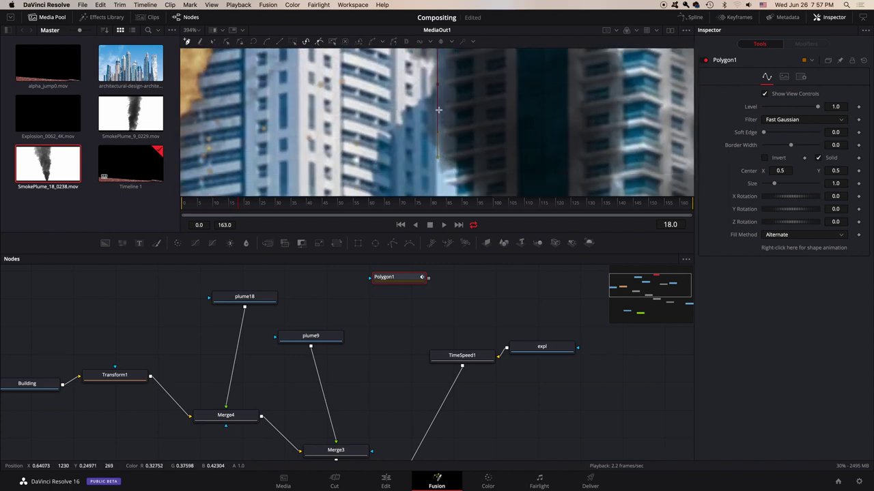
left_click(434, 158)
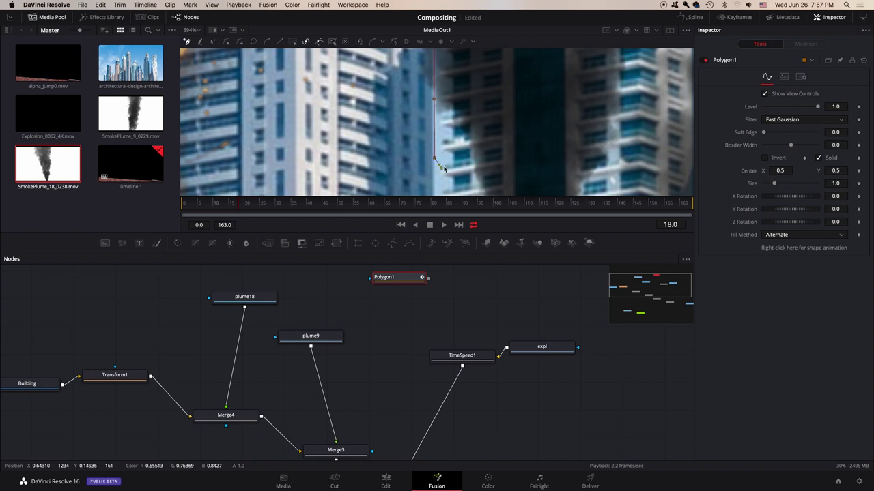
Continue the mask outline back up along the blue-glass building's side and roofline to the domed roof behind it.
left_click(447, 155)
scroll(438, 89, "up", 6)
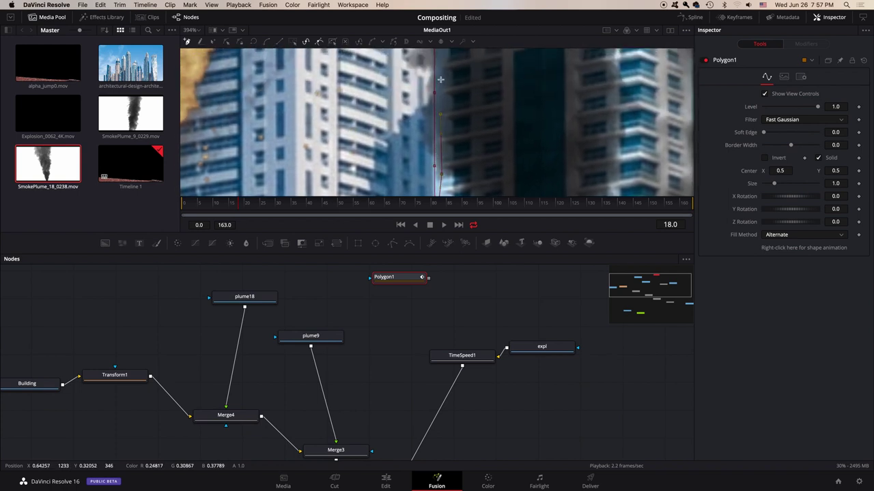
scroll(443, 95, "up", 3)
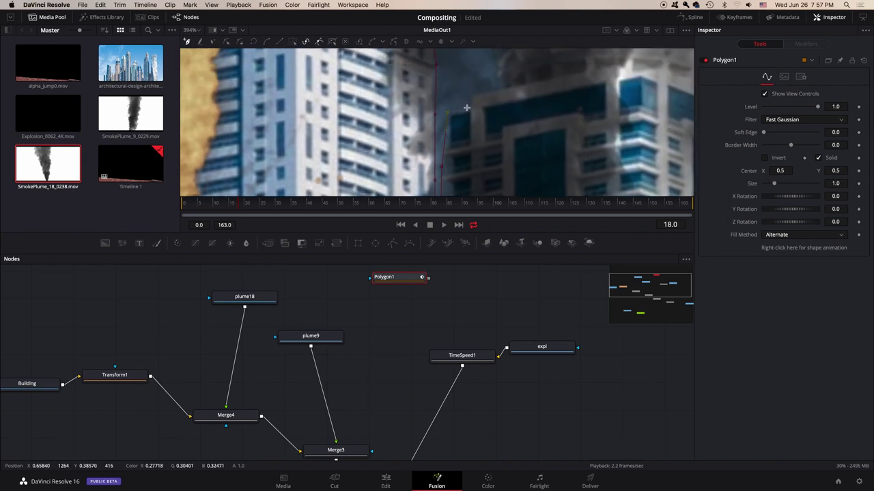
left_click(504, 87)
left_click(495, 75)
left_click(495, 63)
scroll(503, 104, "up", 3)
left_click(514, 110)
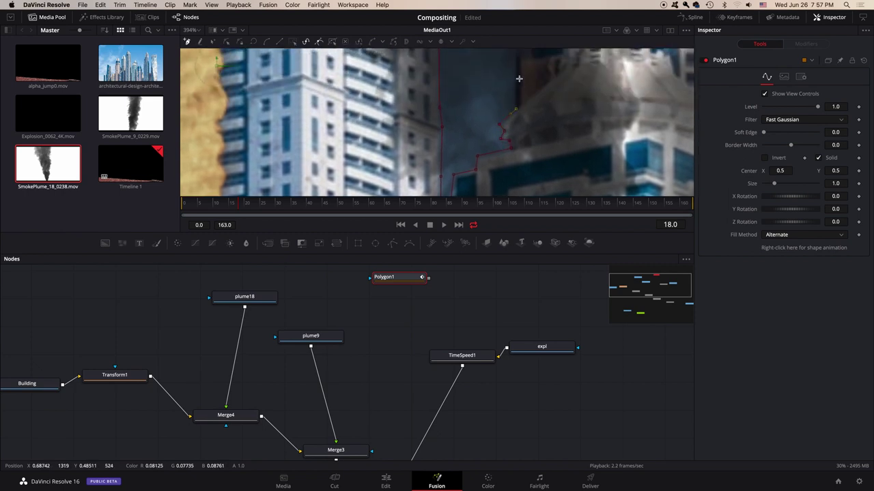
Trace the mask around the upper roofs and the round tower, and up its antenna to the sky.
scroll(518, 89, "up", 2)
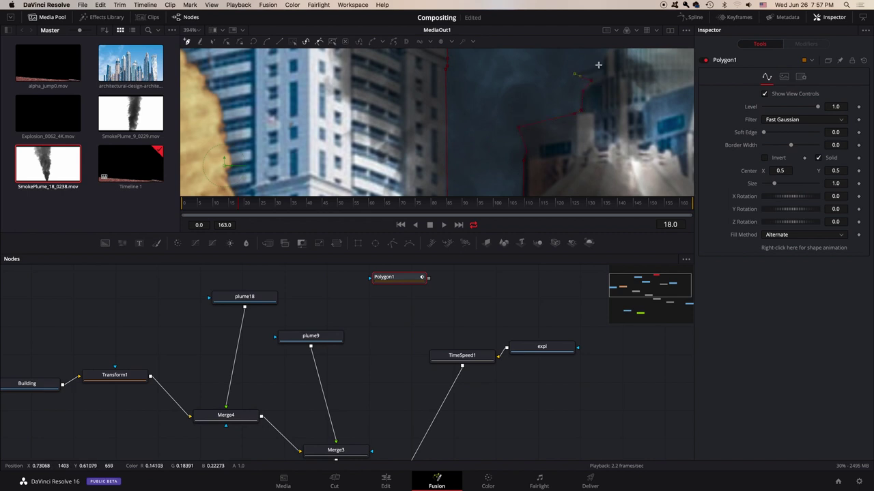
scroll(587, 59, "up", 3)
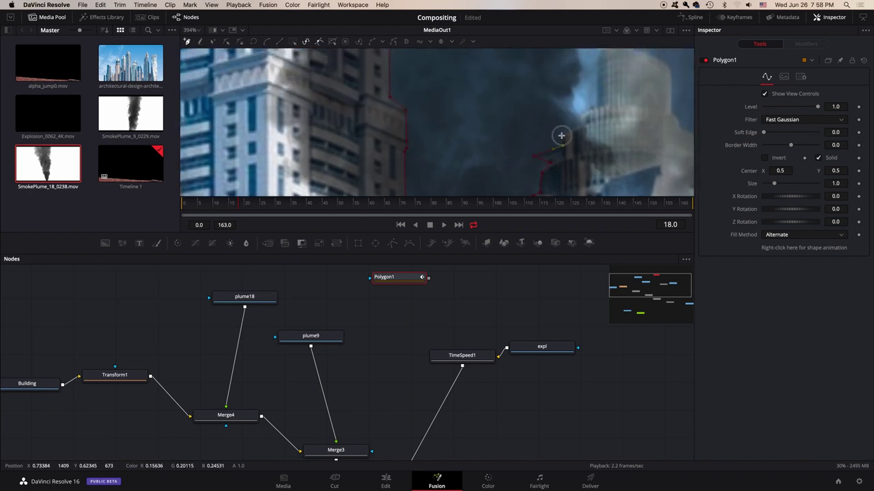
left_click(596, 106)
scroll(596, 106, "up", 3)
left_click(587, 113)
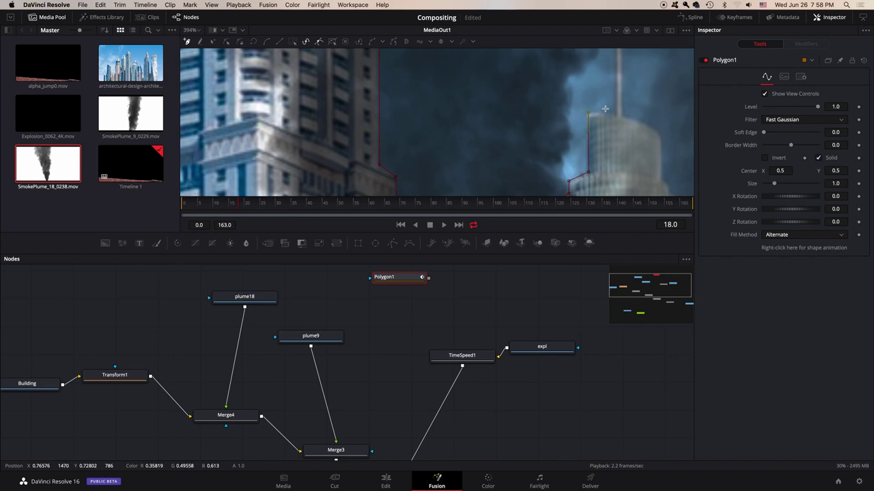
scroll(604, 109, "up", 3)
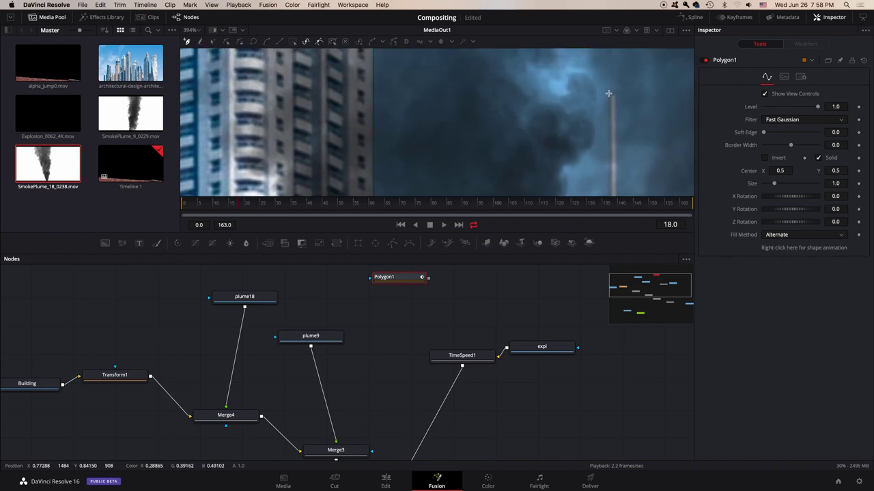
scroll(608, 93, "up", 1)
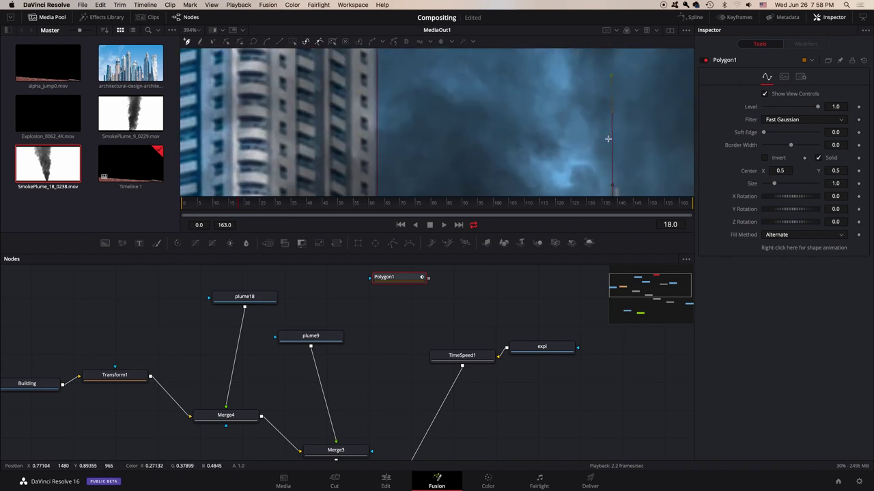
Close the polygon mask above the top edge of the image at its starting point and save the project.
scroll(605, 135, "down", 5)
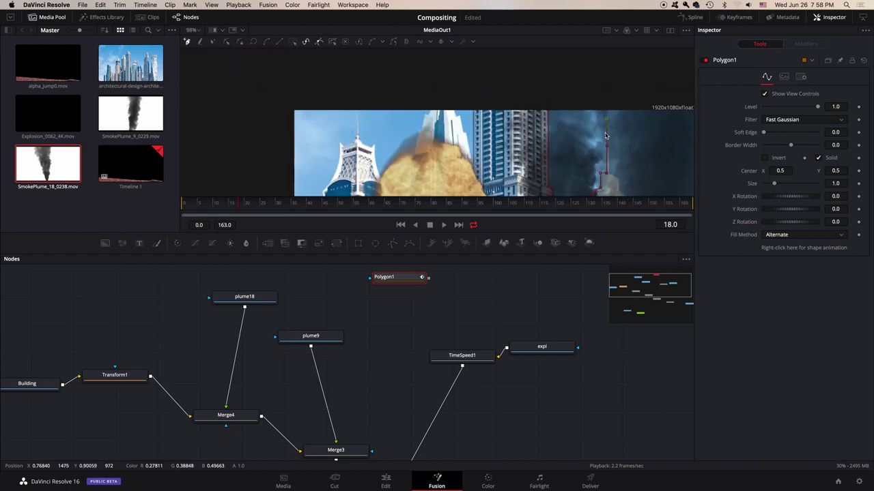
left_click(550, 111)
scroll(560, 126, "up", 4)
scroll(553, 140, "down", 2)
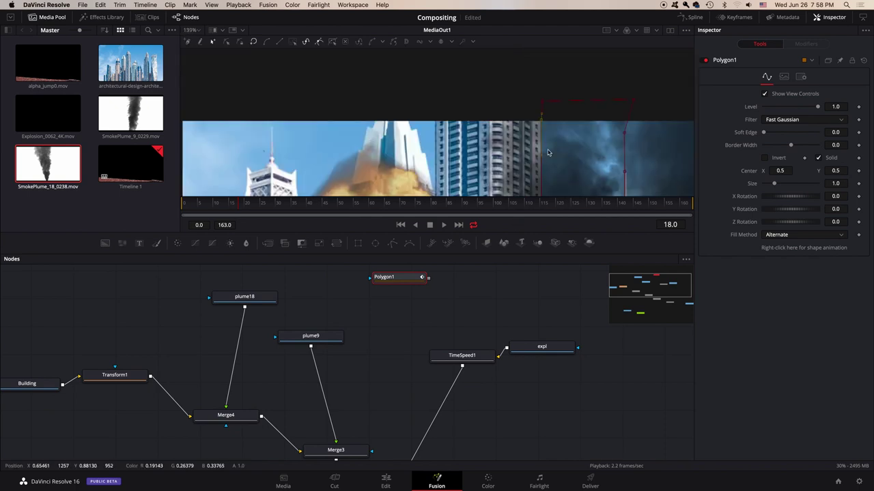
scroll(548, 153, "up", 3)
scroll(566, 137, "down", 4)
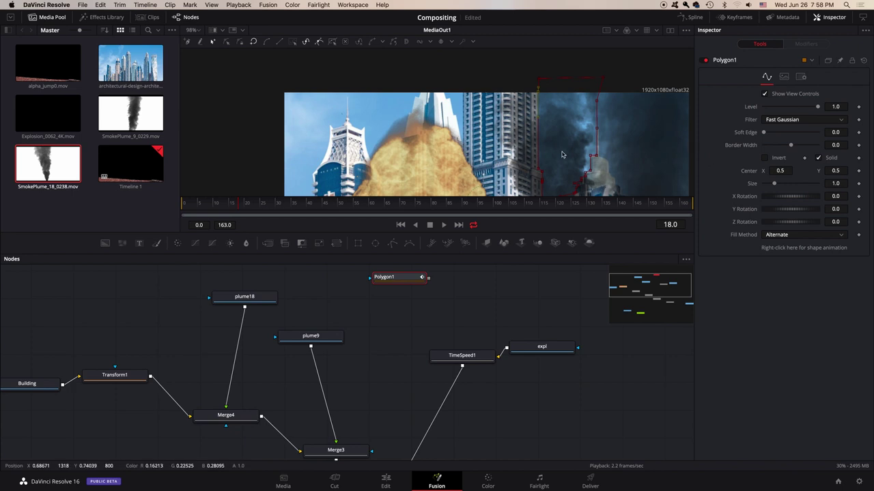
key("super+s")
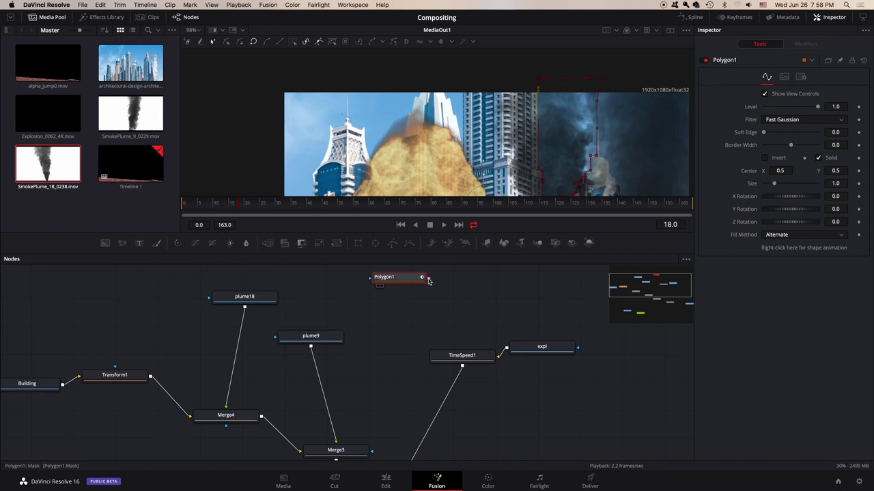
Try Polygon1 as the mask of plume9, toggling its Invert option, and undo the connection.
left_click_drag(428, 278, 309, 337)
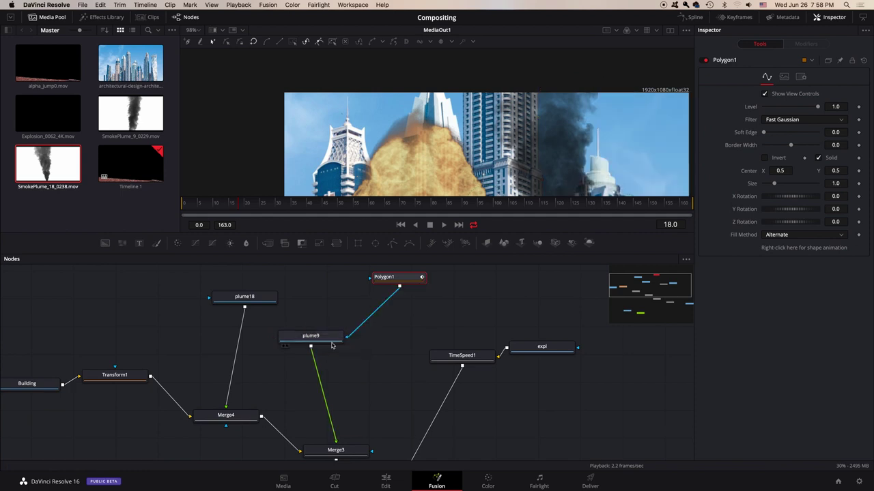
scroll(546, 179, "down", 3)
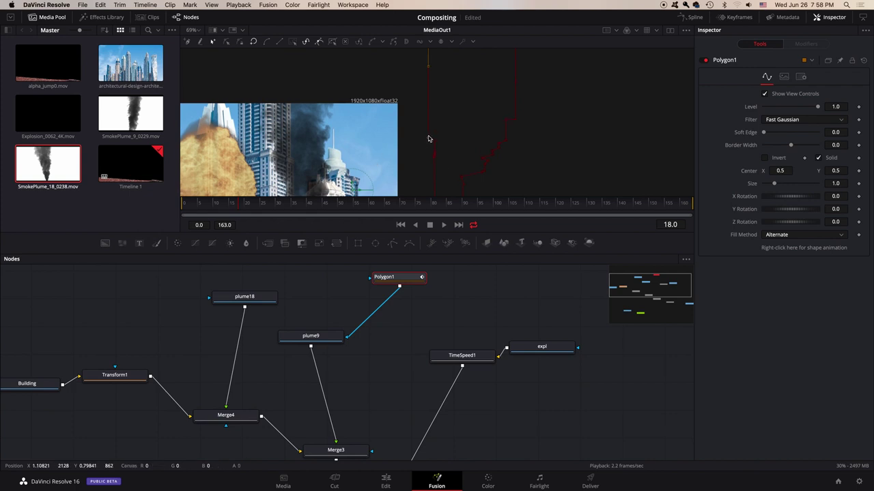
scroll(428, 138, "down", 2)
scroll(428, 139, "down", 1)
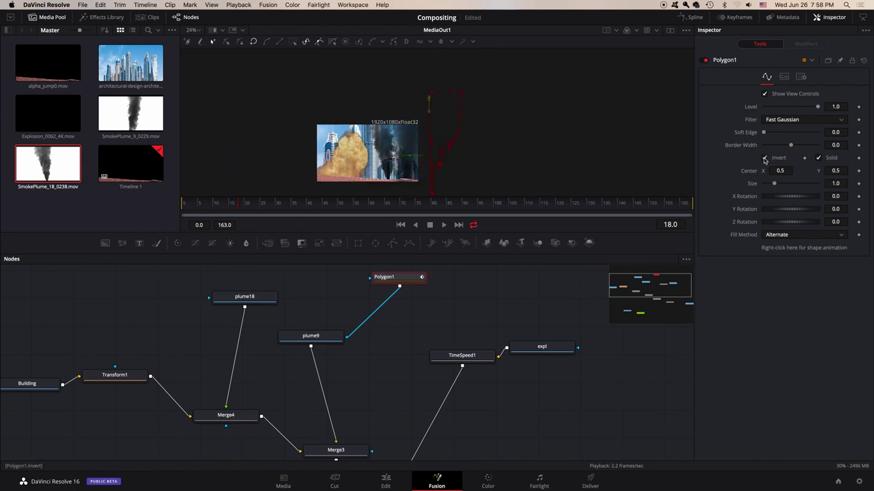
left_click(764, 158)
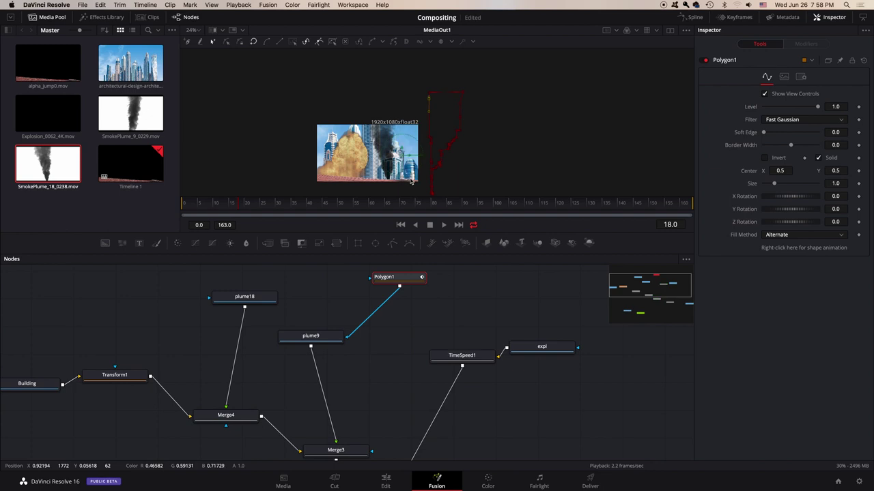
key("super+z")
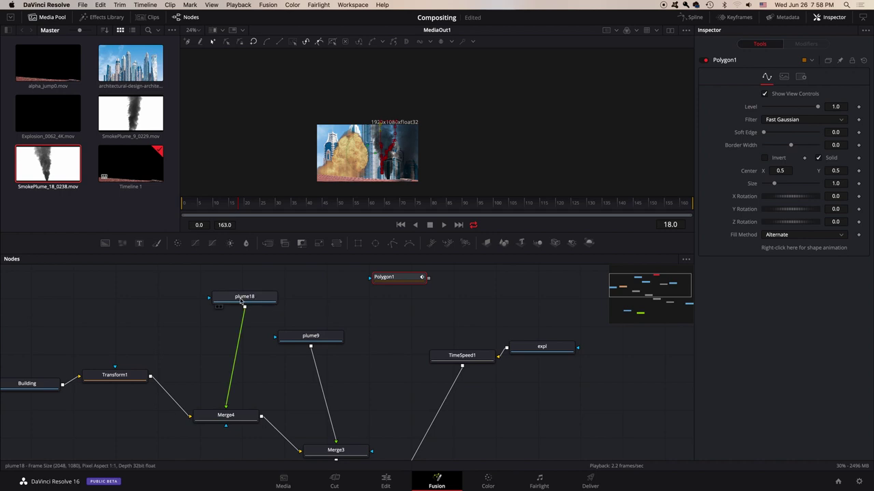
Move Polygon1 and plume9 apart in the node graph, then try Polygon1 as the mask of plume18 with Invert enabled.
left_click_drag(288, 291, 398, 307)
left_click_drag(522, 301, 366, 287)
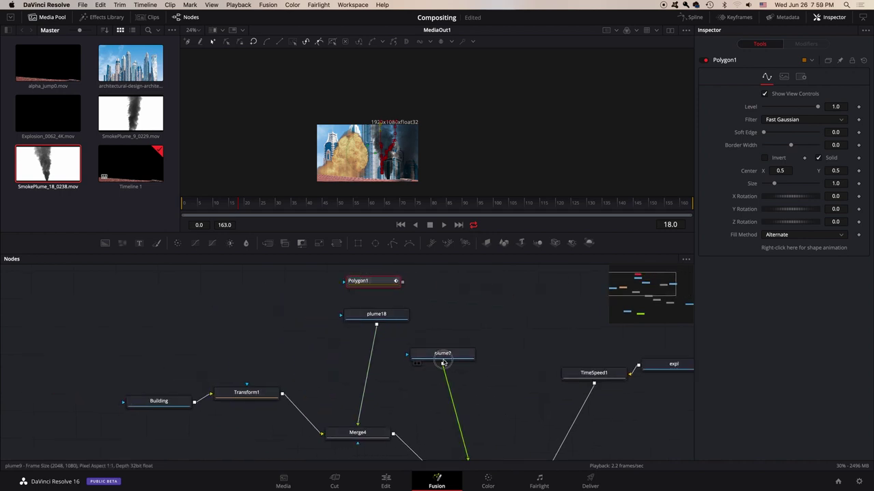
left_click_drag(443, 363, 485, 405)
left_click_drag(403, 282, 406, 318)
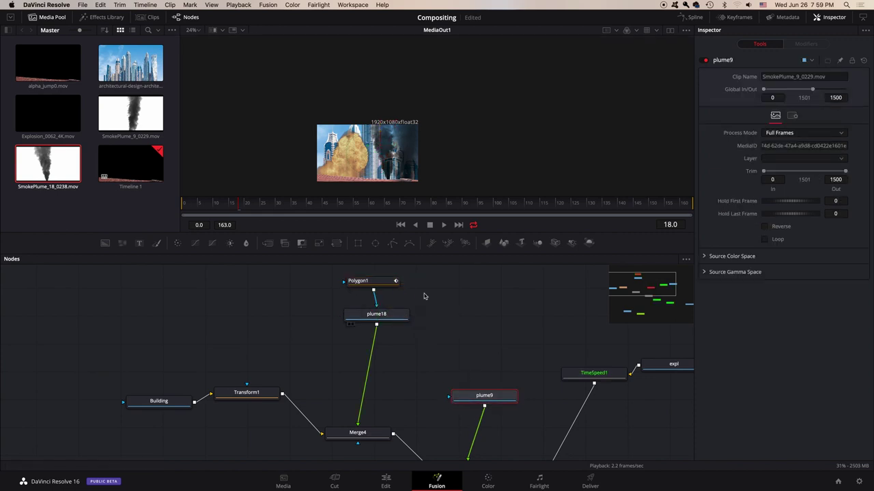
scroll(383, 143, "up", 4)
scroll(384, 143, "down", 1)
scroll(384, 142, "down", 1)
scroll(362, 145, "up", 1)
scroll(341, 147, "down", 1)
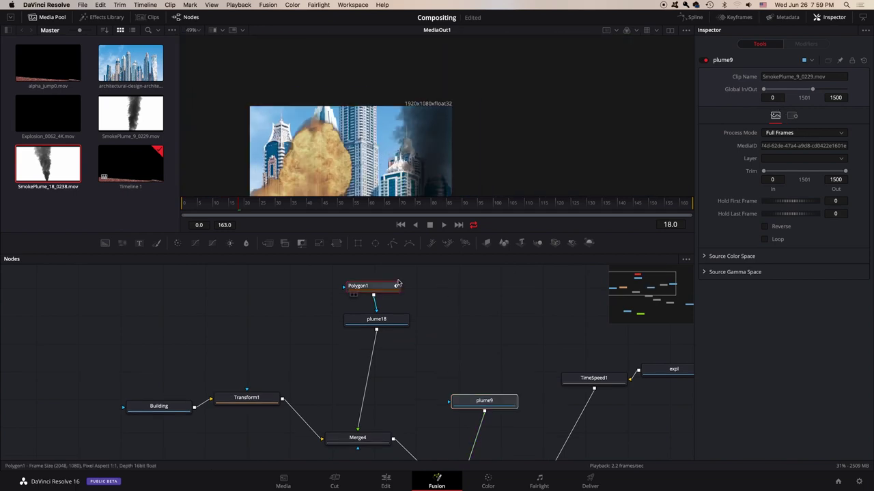
left_click(372, 281)
left_click(764, 159)
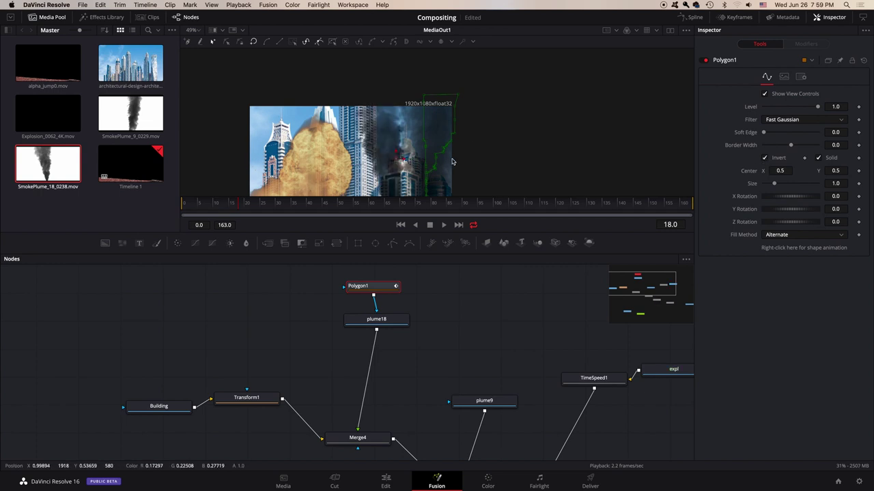
Connect Polygon1 to Merge4's effect mask input instead of plume18 and turn off its Invert option.
left_click_drag(374, 304, 268, 455)
scroll(289, 358, "down", 4)
left_click_drag(270, 363, 339, 369)
left_click(340, 367)
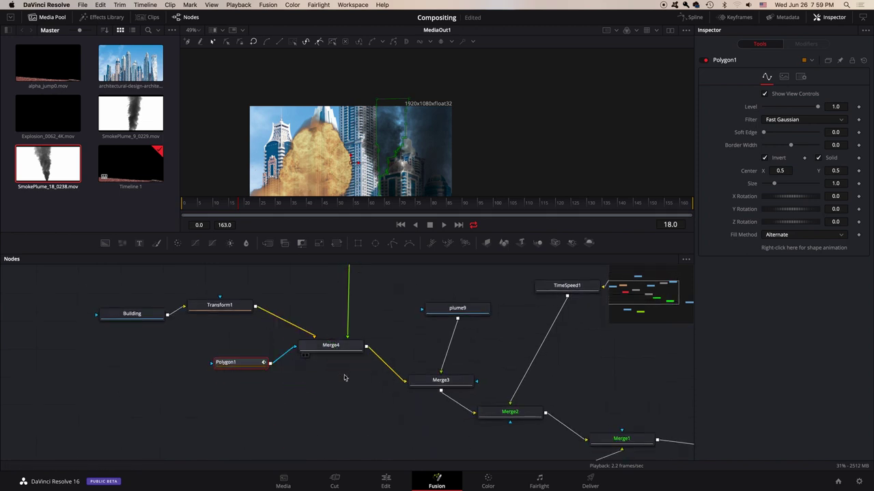
left_click_drag(249, 363, 278, 400)
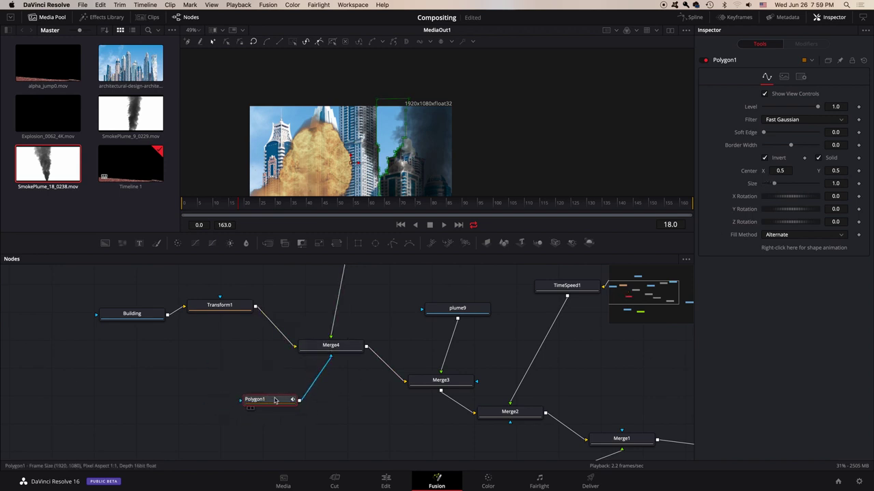
left_click(764, 159)
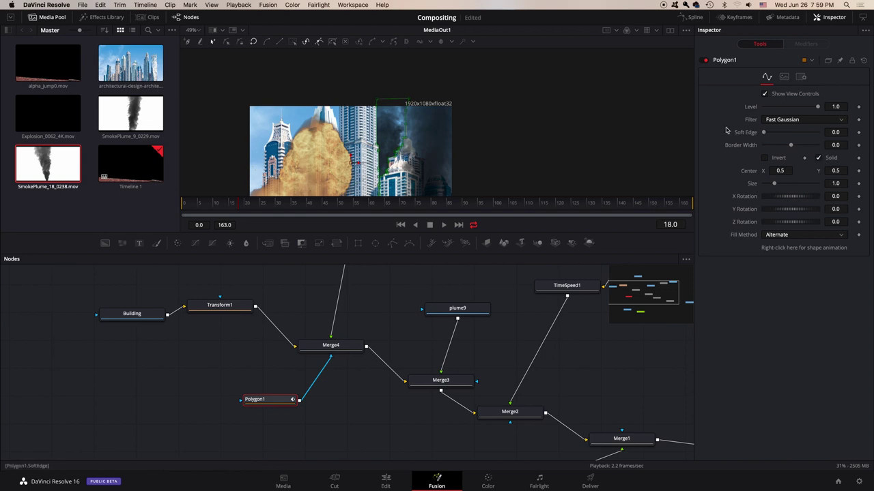
Set Polygon1's Soft Edge to 0.005 while checking the smoke border beside the tall tower, and fit the image in the viewer.
scroll(253, 136, "up", 5)
scroll(351, 132, "down", 4)
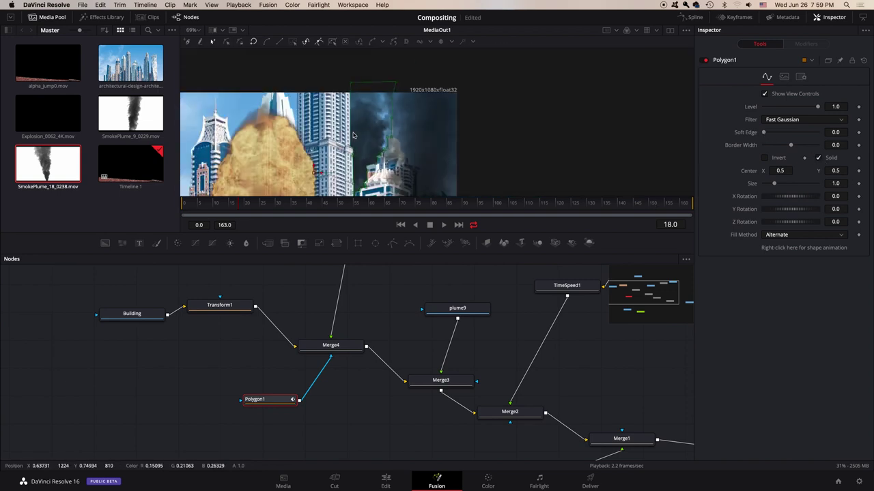
scroll(353, 135, "up", 5)
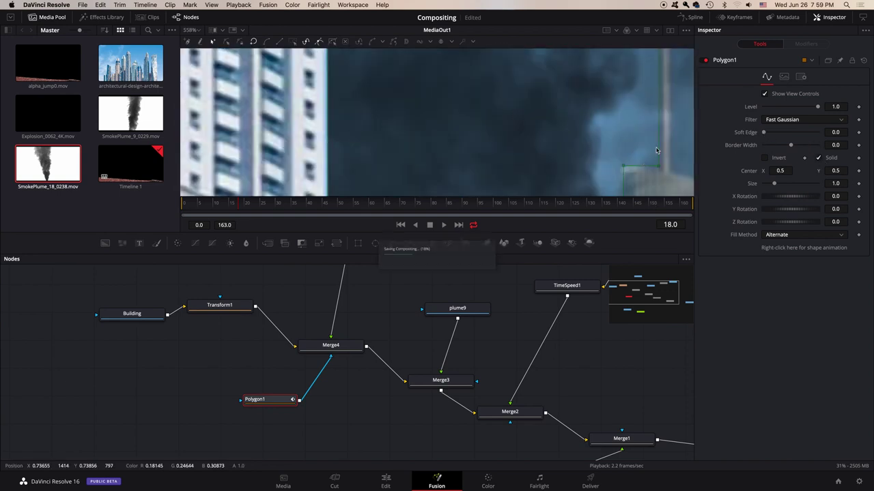
left_click_drag(764, 132, 766, 134)
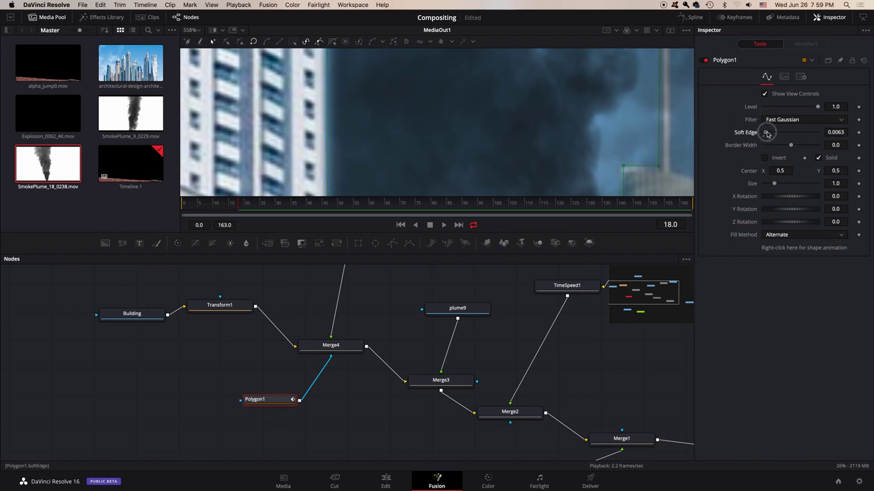
left_click(837, 132)
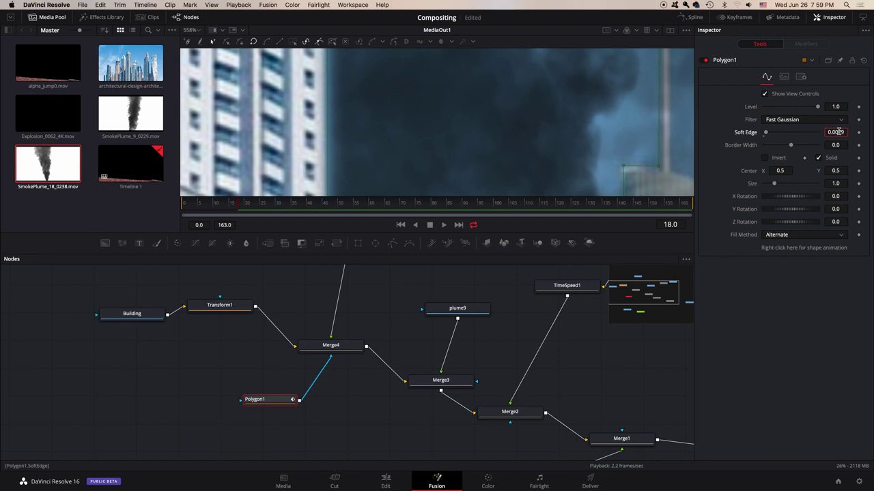
key("Tab")
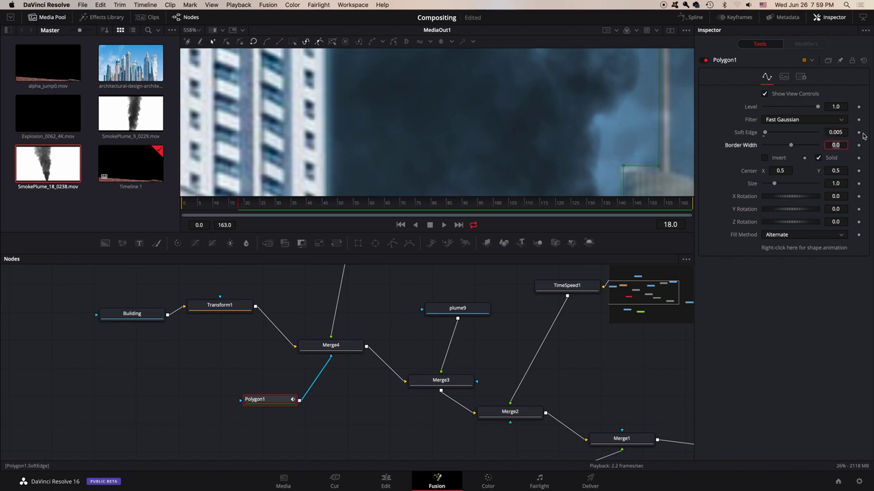
scroll(348, 123, "down", 5)
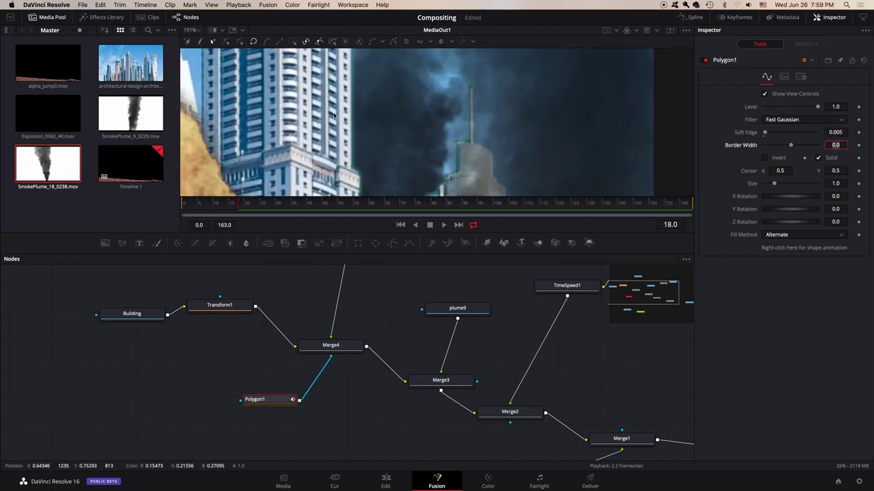
left_click(193, 30)
left_click(195, 41)
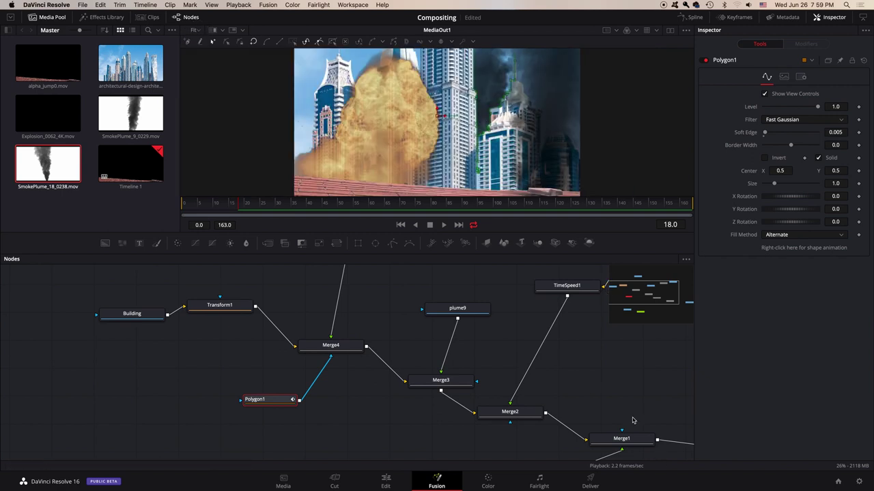
Select MediaOut1 and examine the softened smoke mask edge along the tall tower and around the domed building.
scroll(632, 420, "down", 5)
left_click(611, 382)
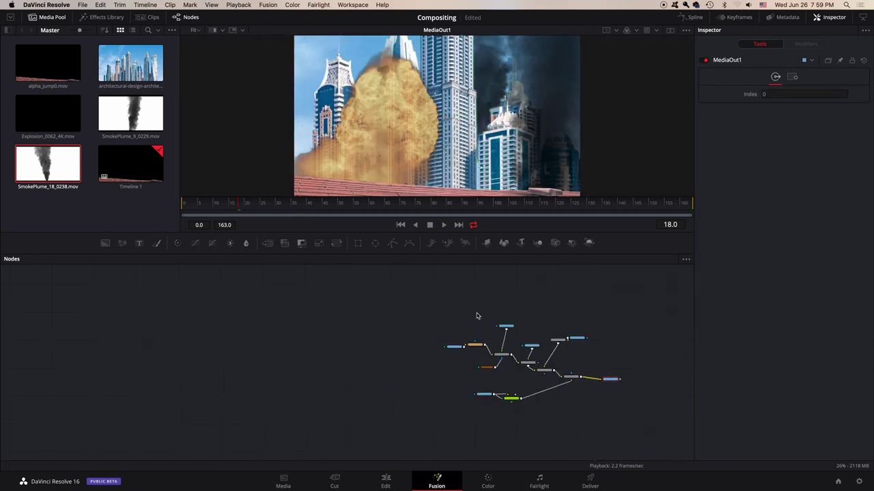
left_click_drag(473, 316, 340, 300)
scroll(407, 356, "up", 2)
scroll(407, 356, "down", 3)
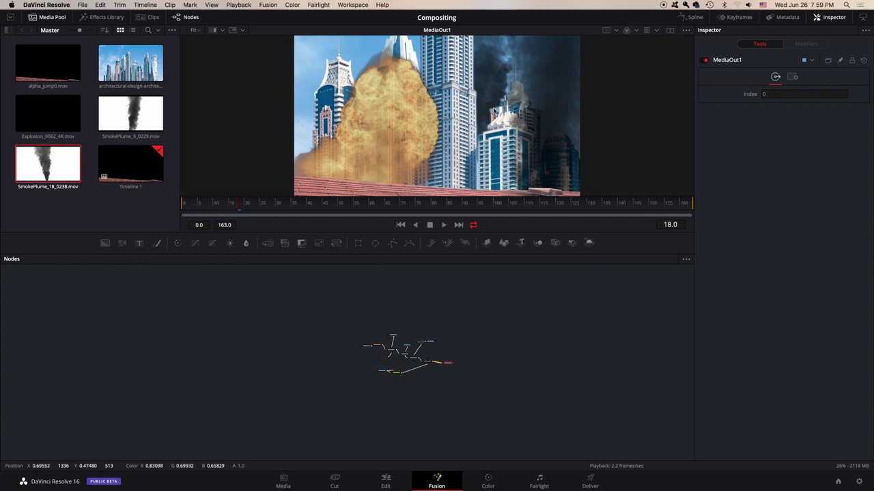
scroll(495, 110, "up", 3)
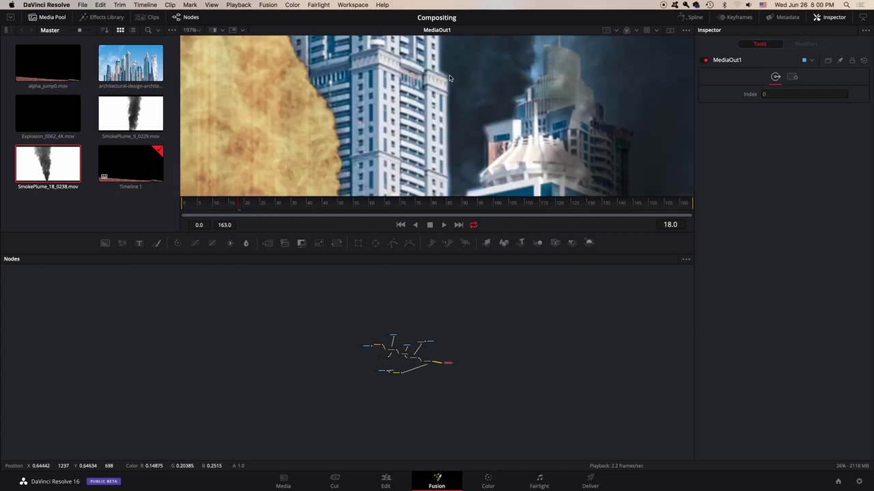
scroll(449, 78, "up", 3)
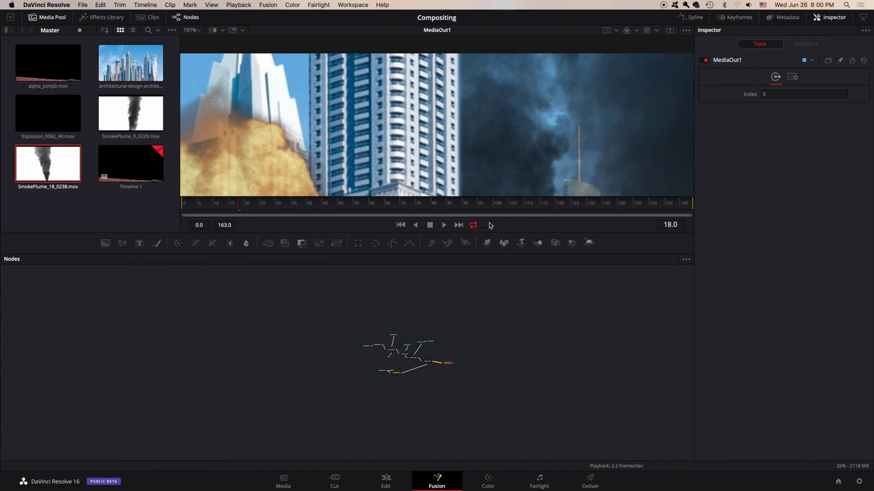
scroll(526, 130, "down", 5)
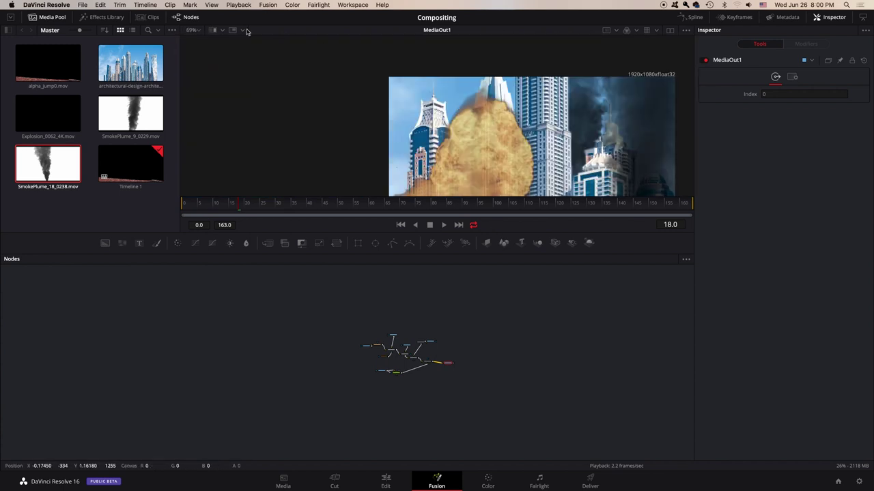
left_click(192, 30)
left_click(194, 41)
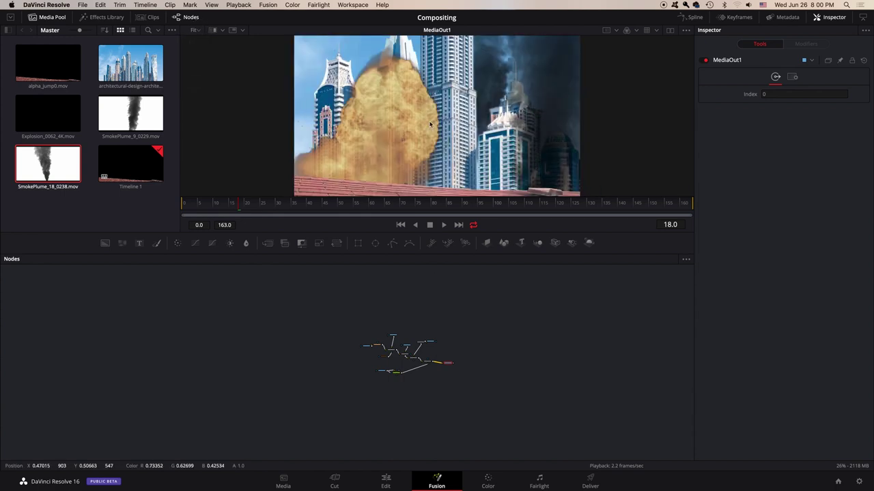
Tidy the node graph by repositioning Merge2 and moving Polygon1 to the side of Merge4.
scroll(430, 362, "up", 6)
scroll(444, 355, "down", 5)
left_click_drag(380, 371, 387, 372)
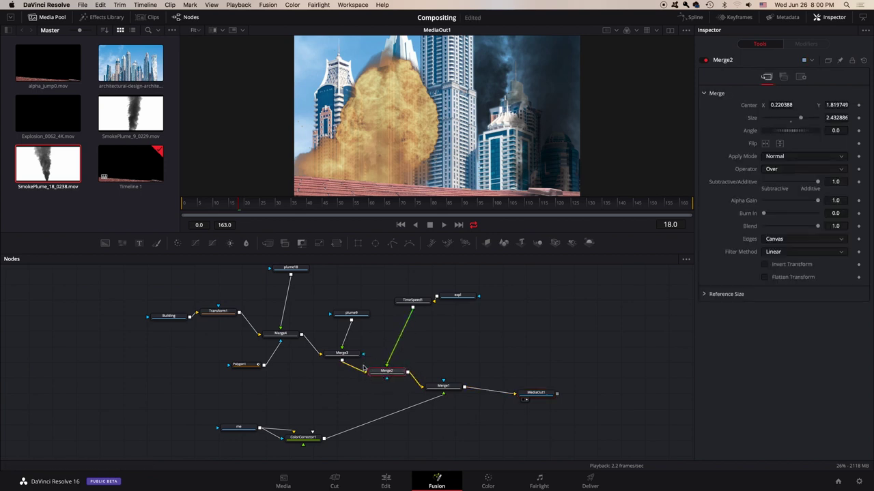
scroll(307, 300, "up", 1)
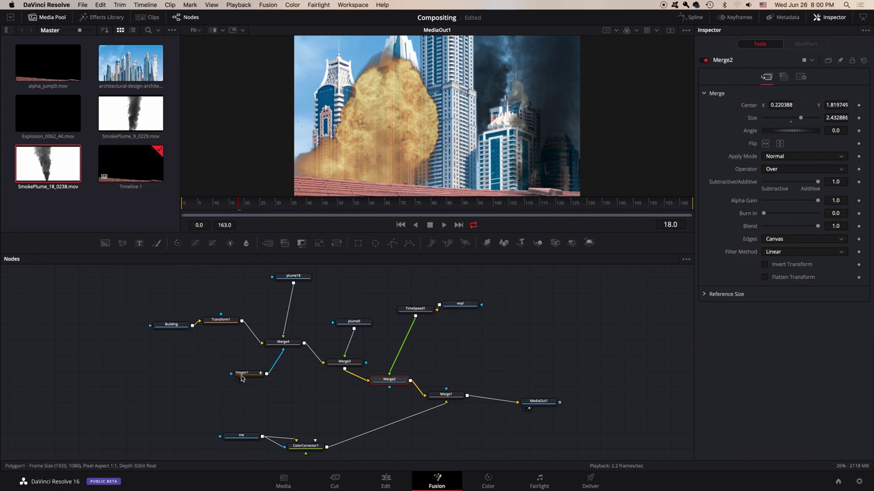
left_click_drag(241, 372, 216, 363)
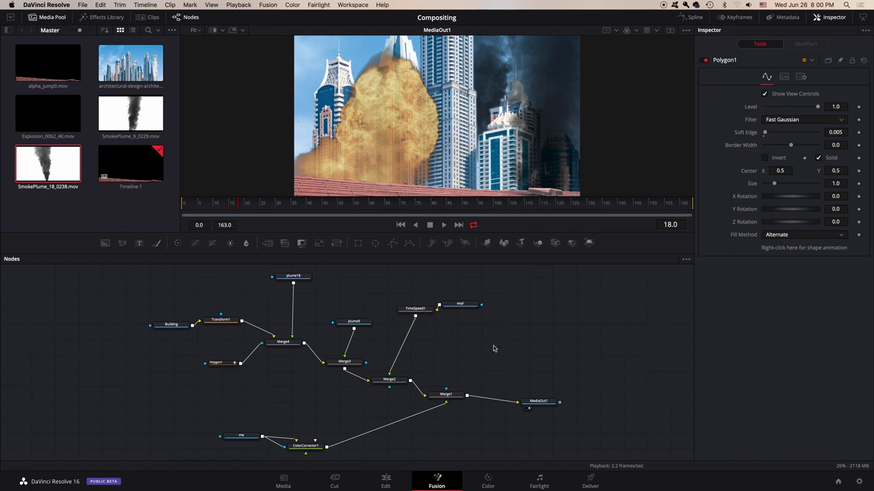
Reposition the expl node and insert a Color Corrector between it and TimeSpeed1, with expl also feeding the corrector's mask input.
left_click_drag(467, 308, 434, 290)
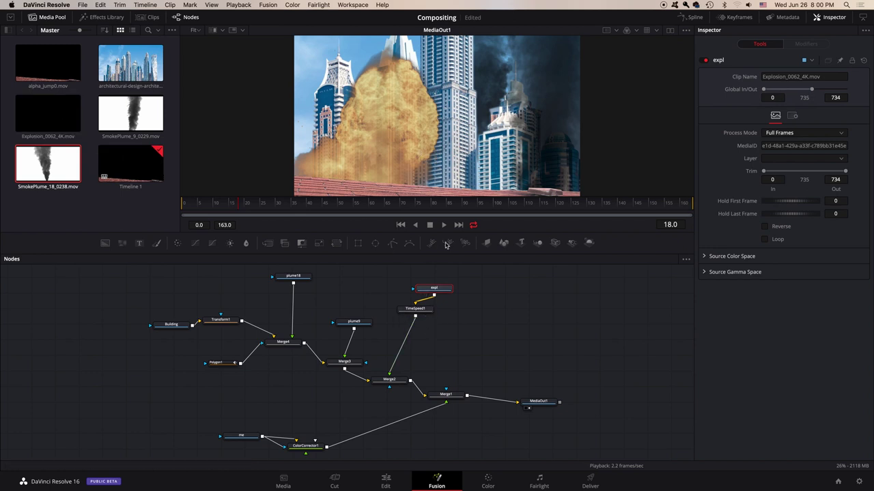
scroll(436, 335, "up", 5)
left_click_drag(424, 344, 499, 303)
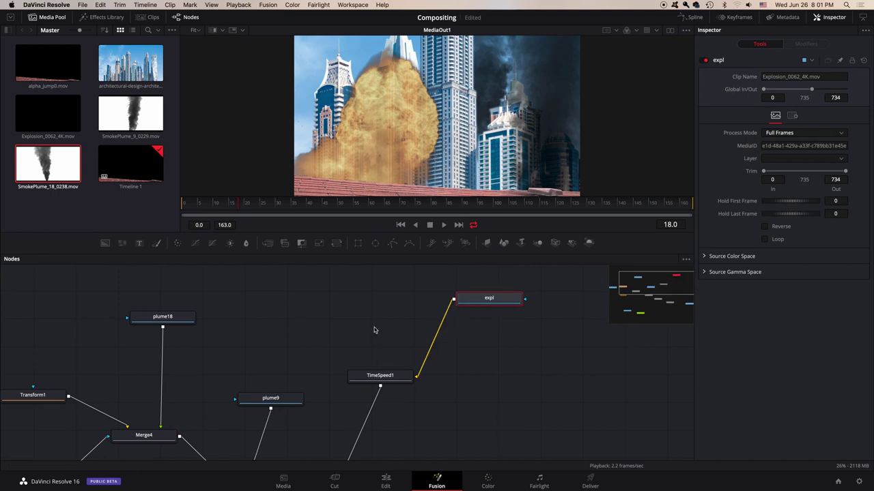
left_click(179, 245)
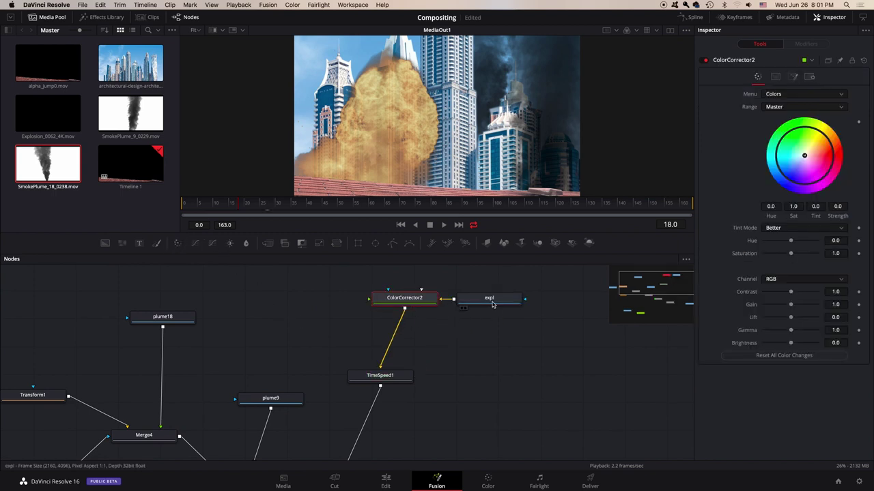
scroll(382, 273, "up", 1)
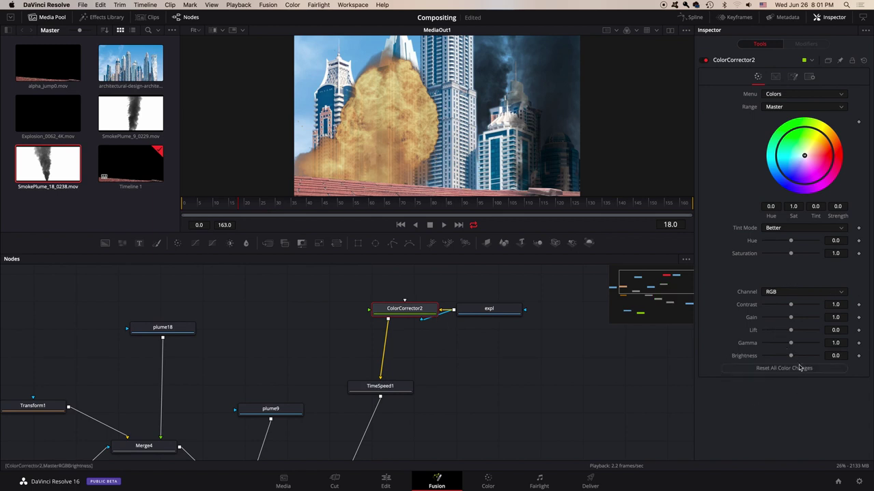
Set the explosion Color Corrector's Brightness to 0.24 and save the project.
left_click_drag(790, 356, 819, 359)
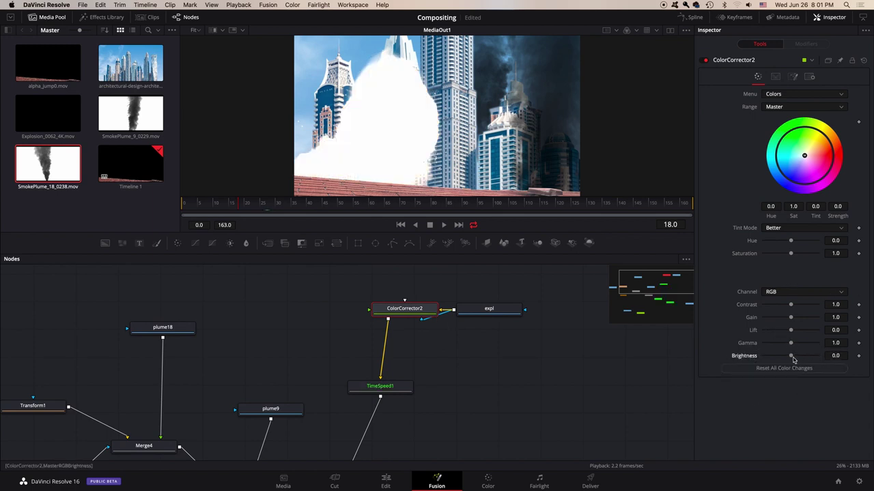
left_click_drag(791, 357, 798, 358)
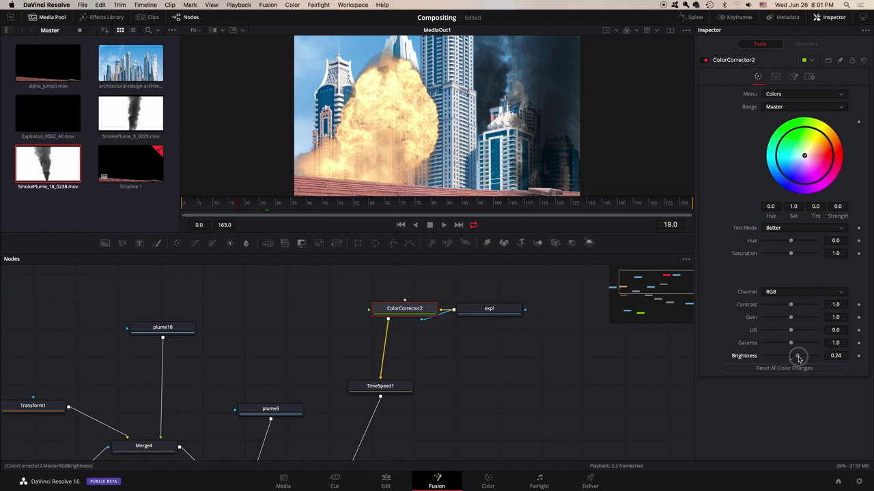
key("super+s")
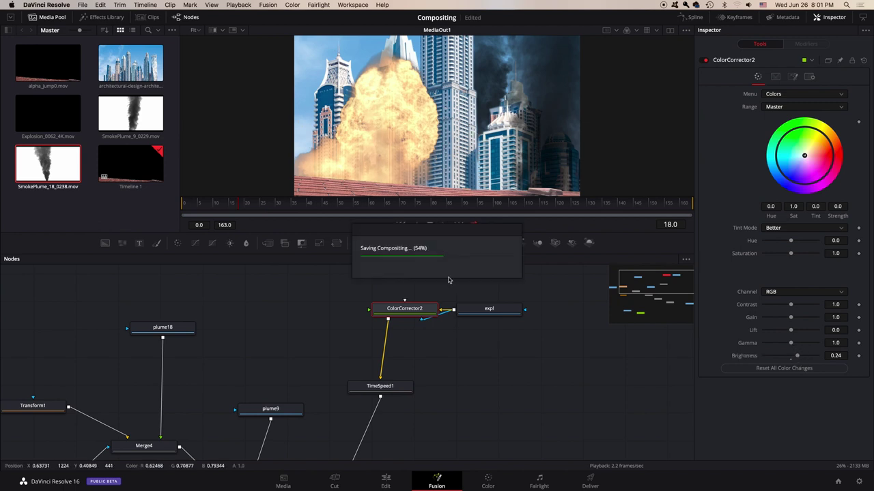
Examine Merge4's common settings, Use GPU choices, Depth Merge and Merge options, and return to MediaOut1.
scroll(379, 264, "down", 5)
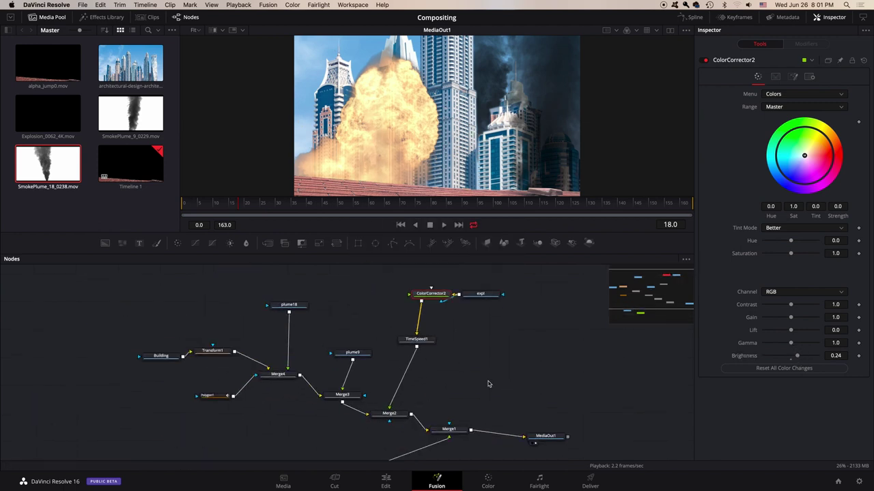
scroll(468, 364, "down", 2)
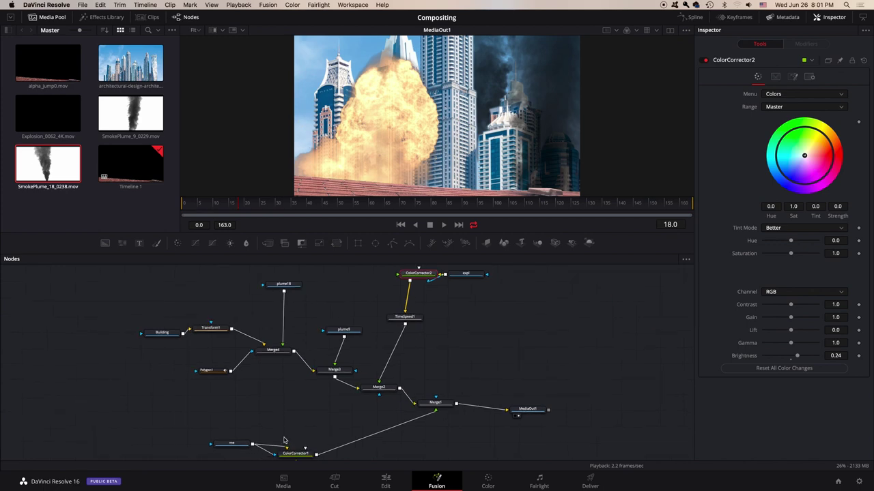
left_click(277, 354)
left_click(801, 77)
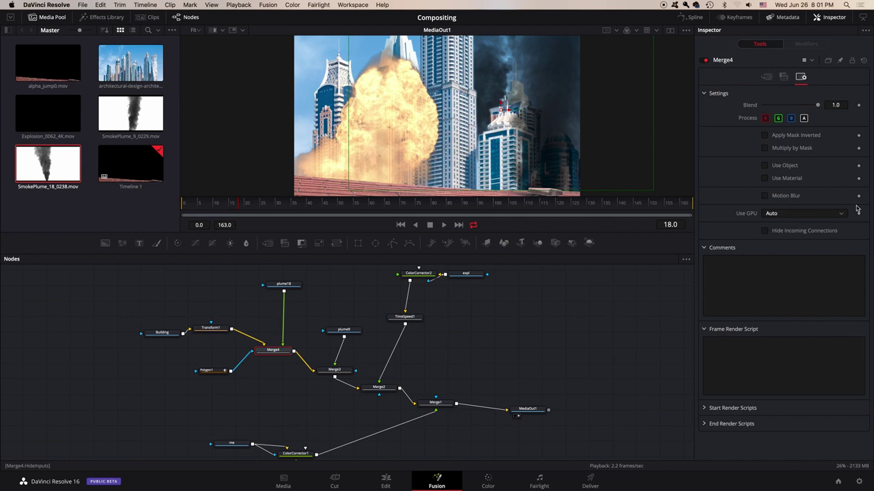
left_click(829, 217)
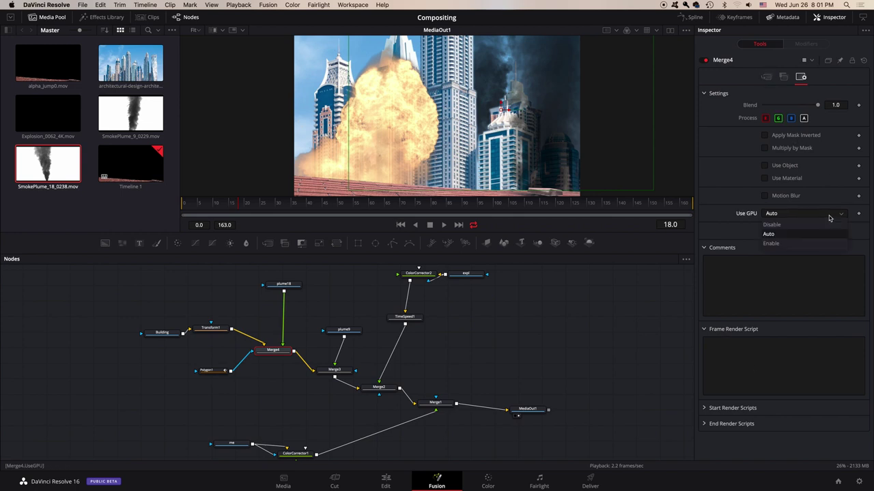
left_click(830, 217)
left_click(782, 78)
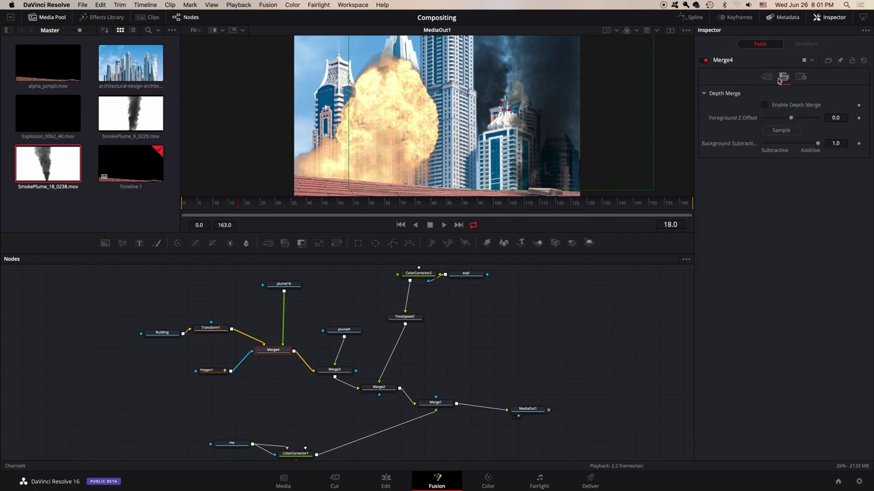
left_click(767, 78)
left_click(779, 78)
left_click(768, 78)
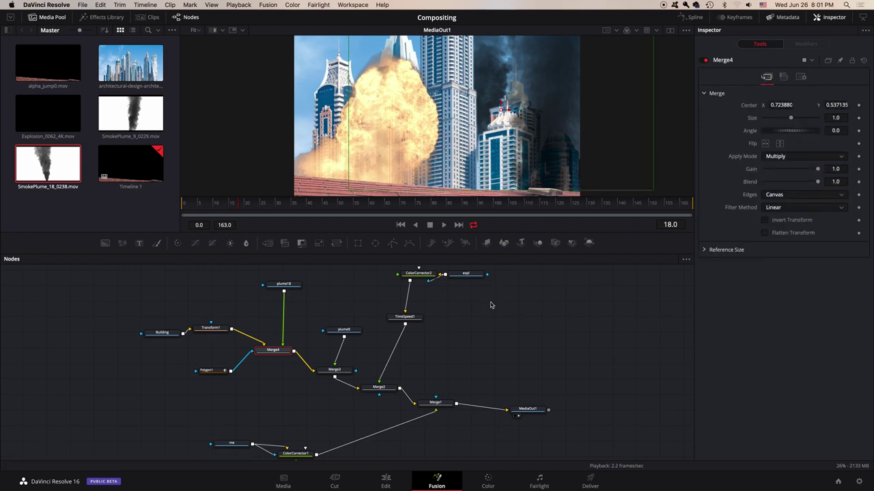
left_click(527, 409)
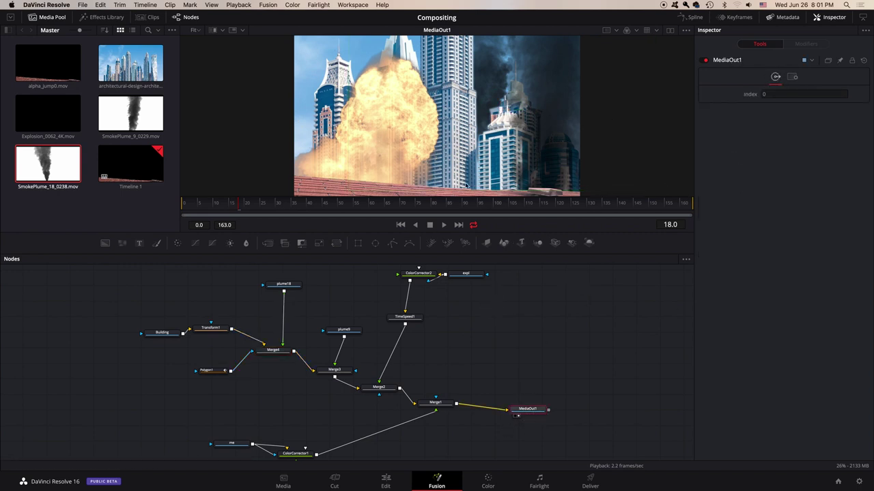